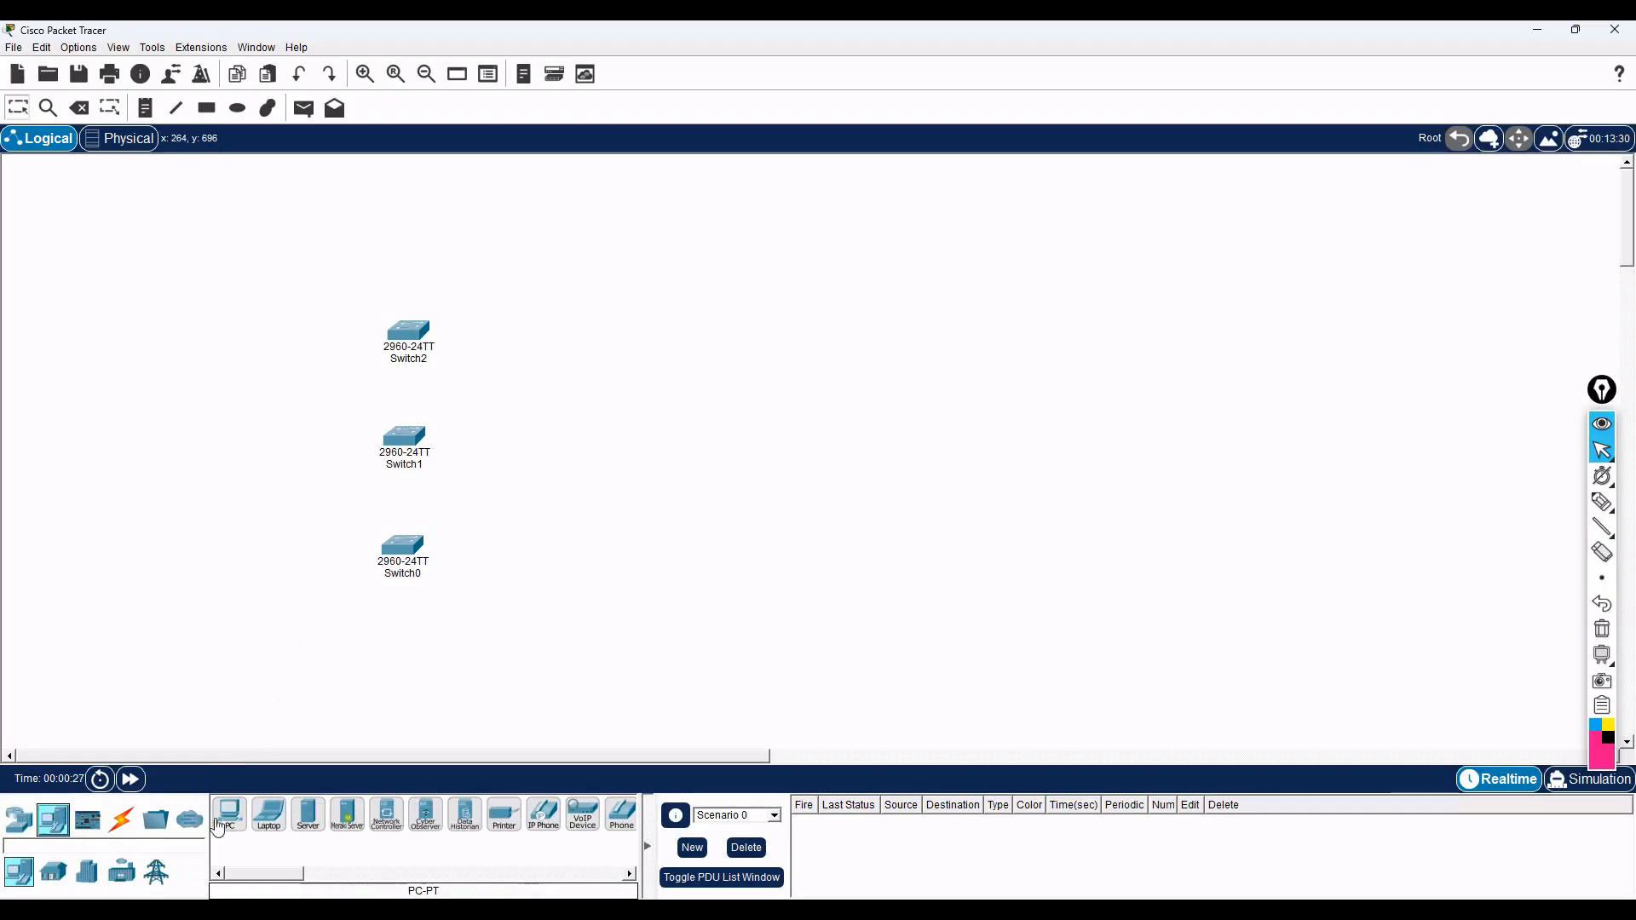
- Place six PCs: two below and left of Switch0, two left of Switch1, and two to the right of Switch2
{"action": "left_click", "coordinate": [232, 816]}
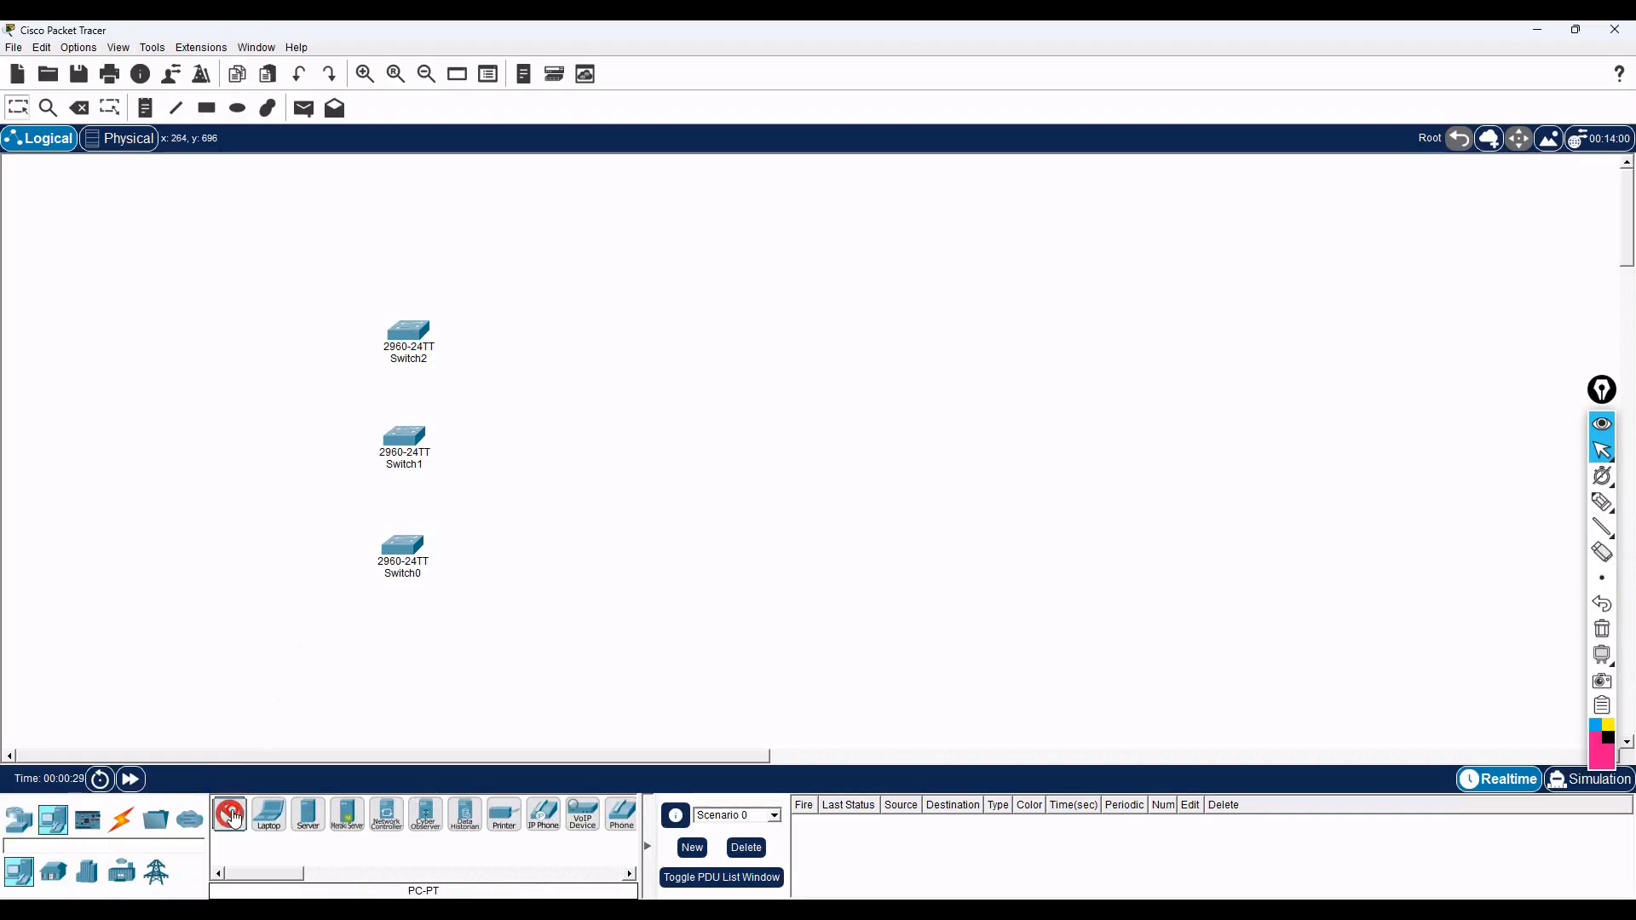
{"action": "left_click", "coordinate": [137, 620]}
{"action": "left_click", "coordinate": [237, 656]}
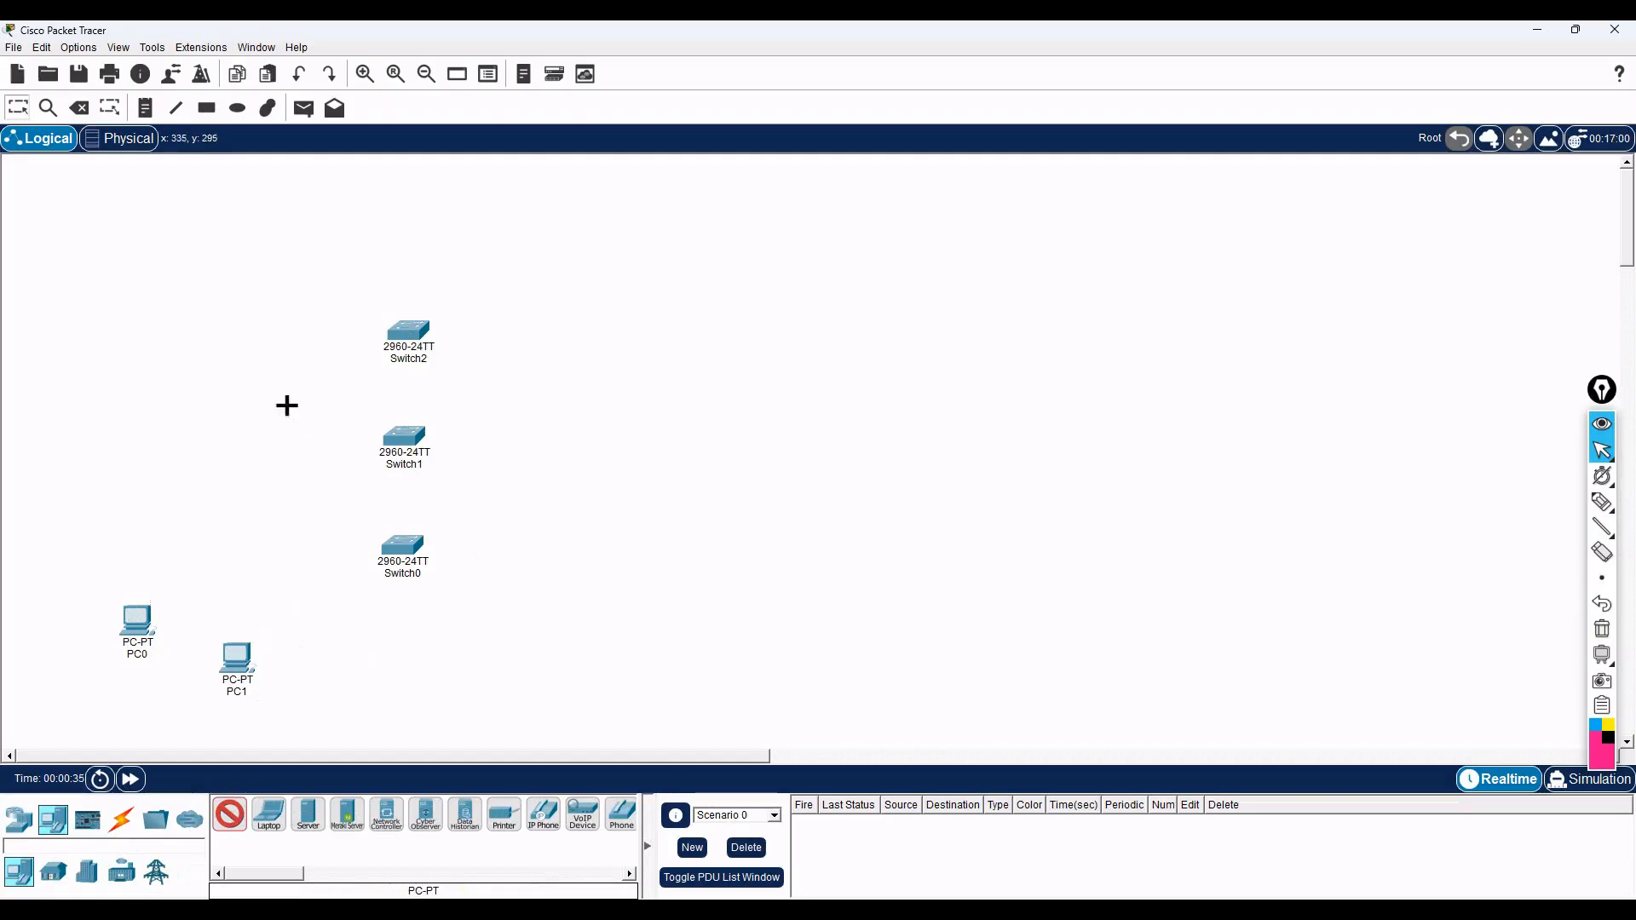
{"action": "left_click", "coordinate": [146, 395]}
{"action": "left_click", "coordinate": [184, 478]}
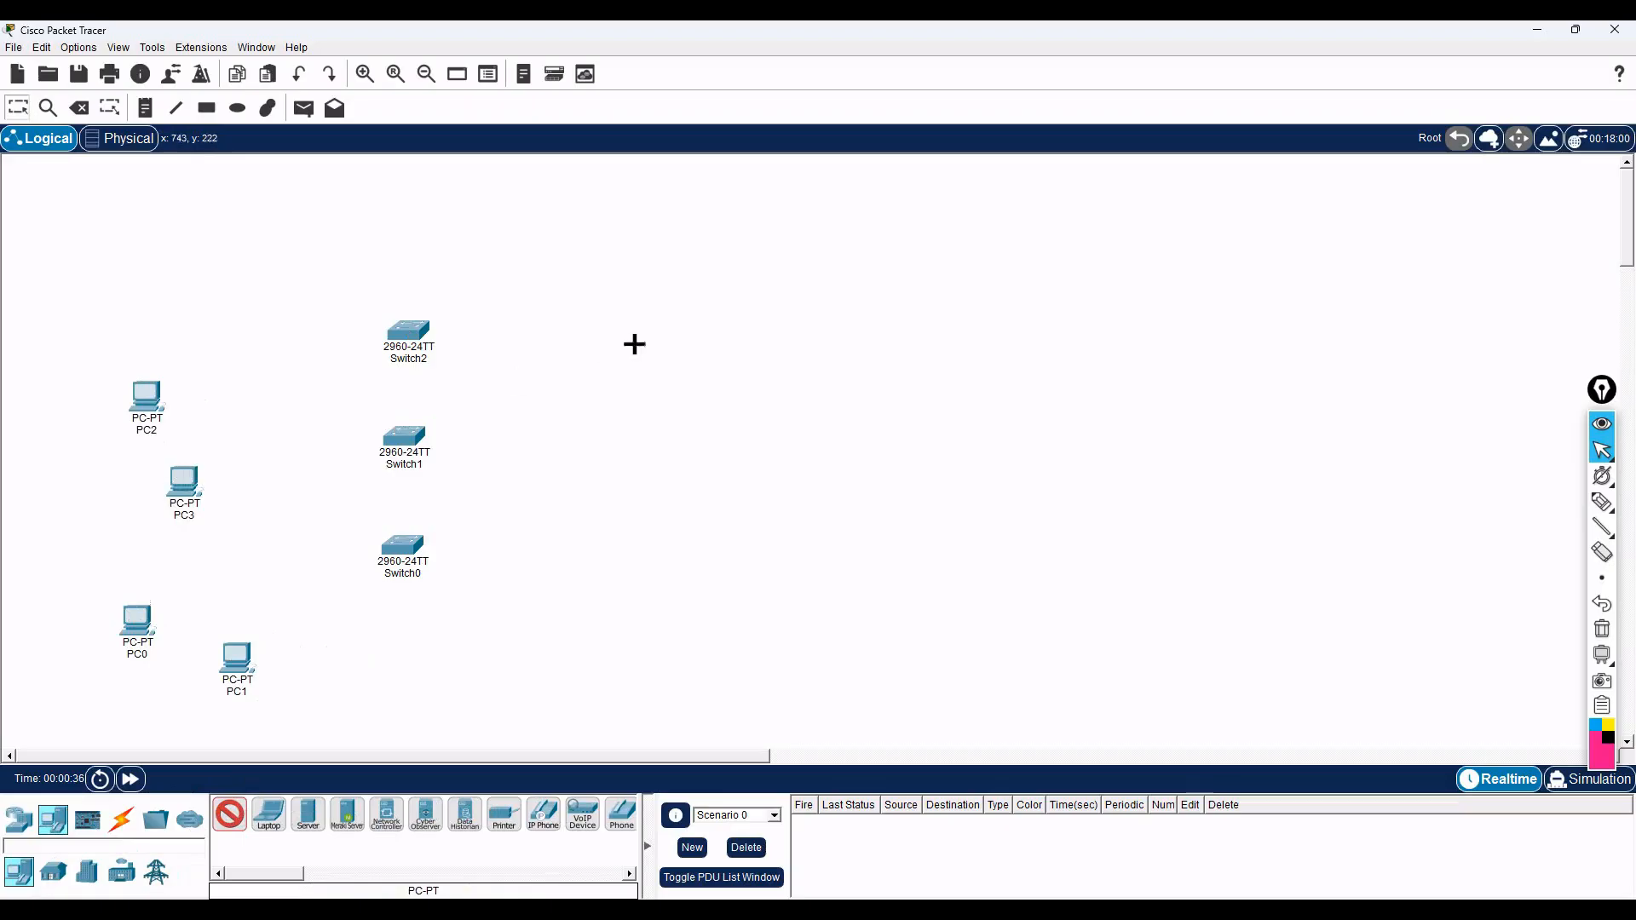
{"action": "left_click", "coordinate": [731, 274]}
{"action": "left_click", "coordinate": [793, 369]}
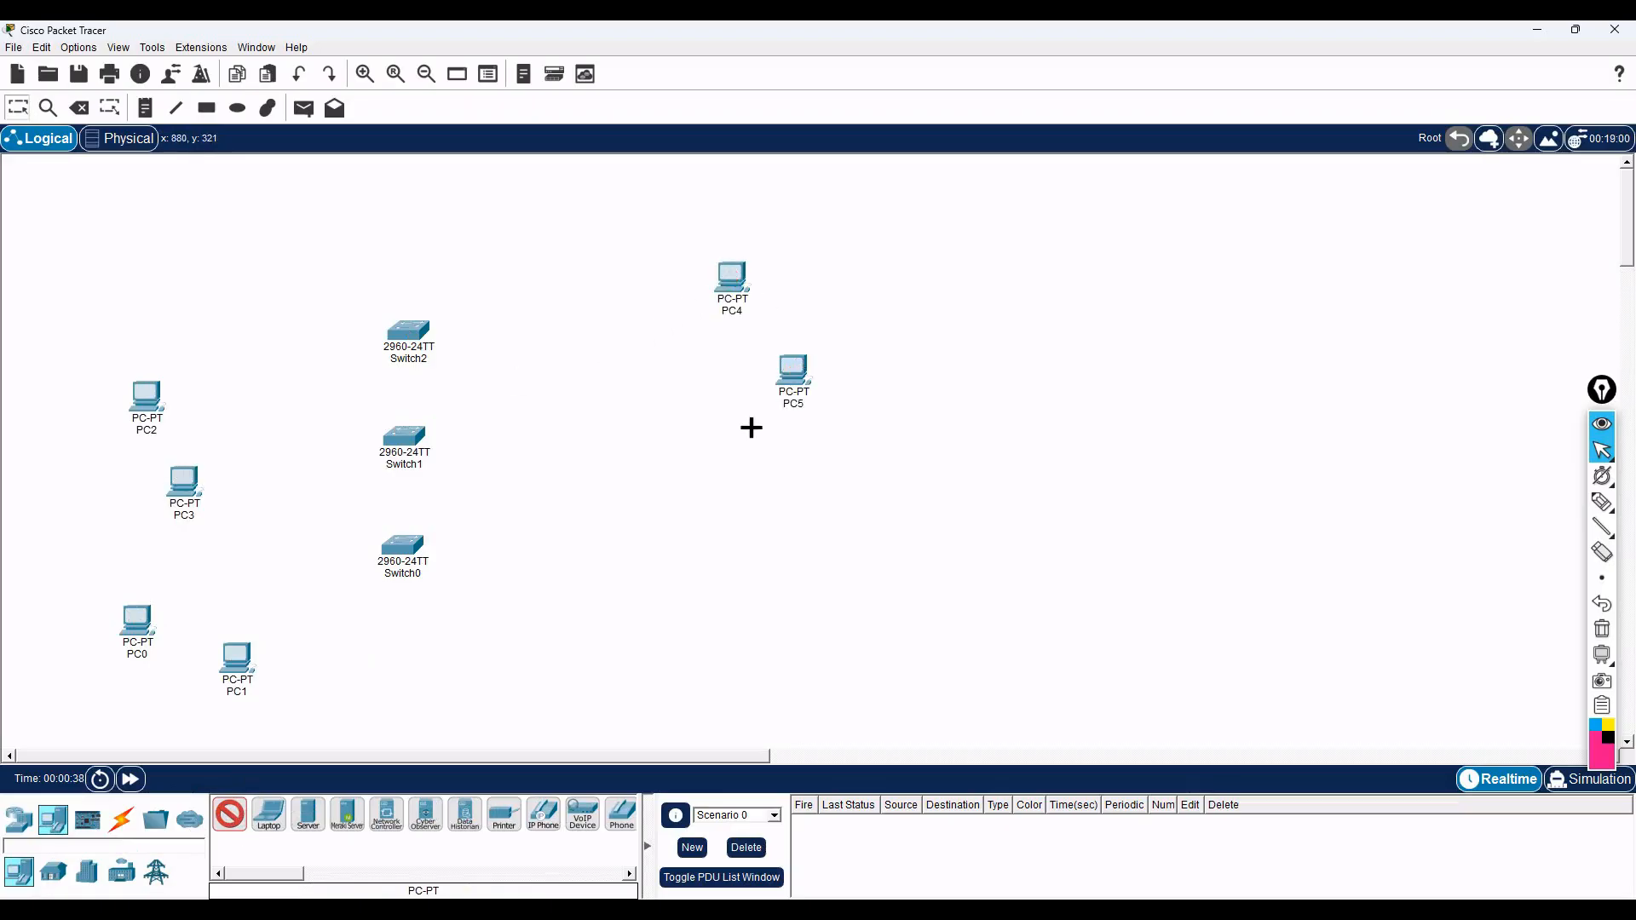
{"action": "key", "text": "Escape"}
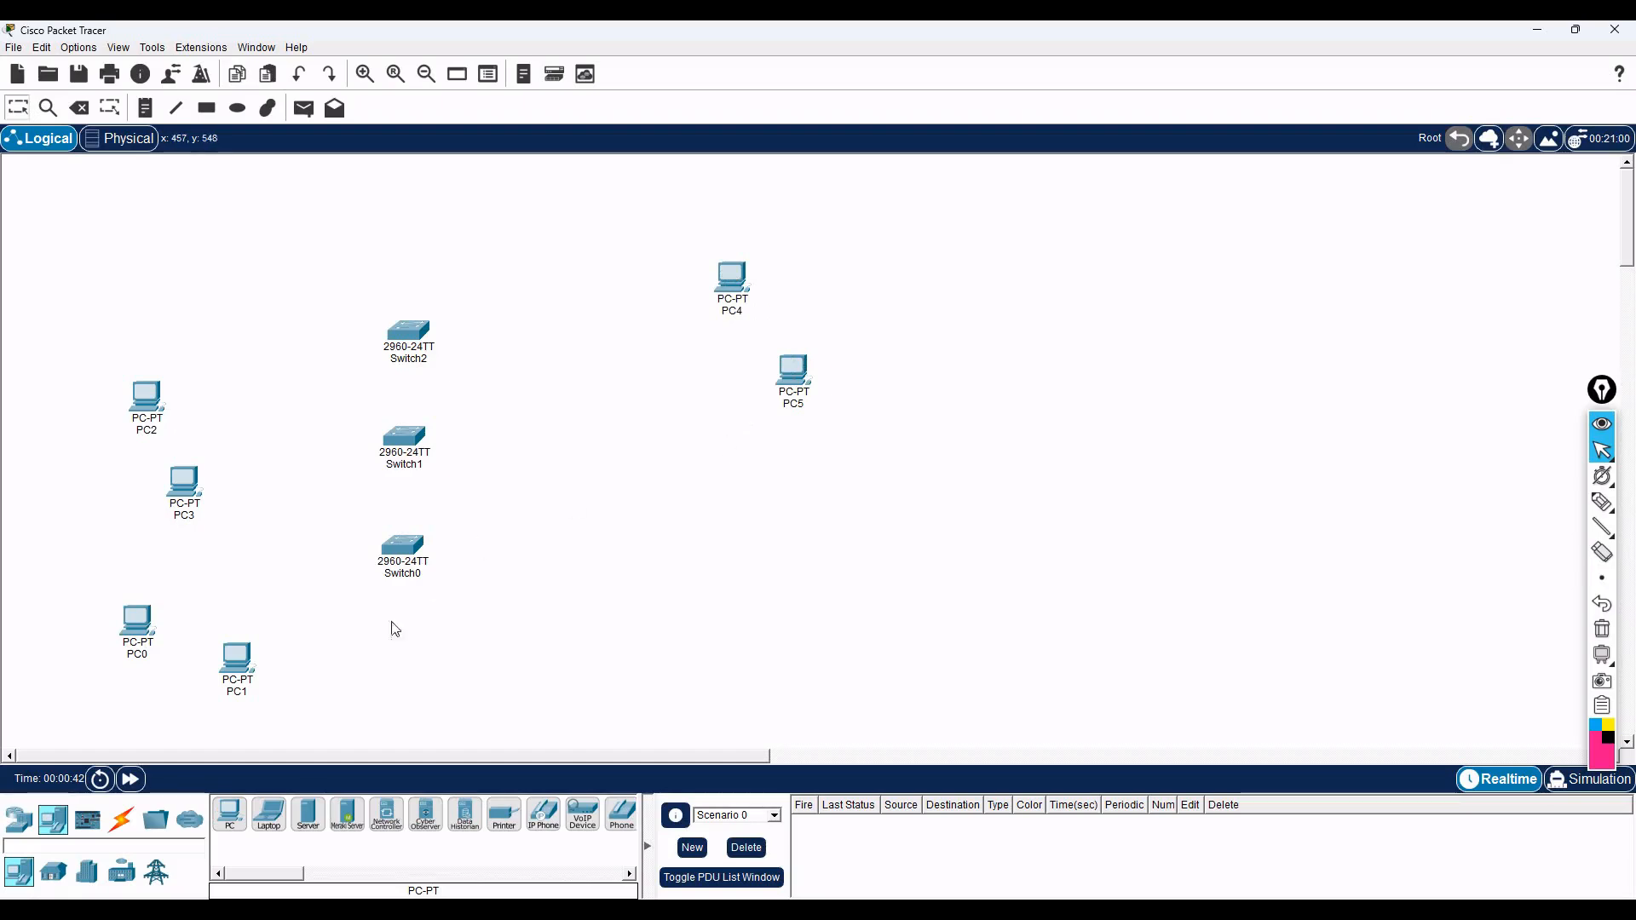
- Add two Server-PT devices above Switch2, one on each side, and adjust their positions
{"action": "left_click", "coordinate": [311, 816]}
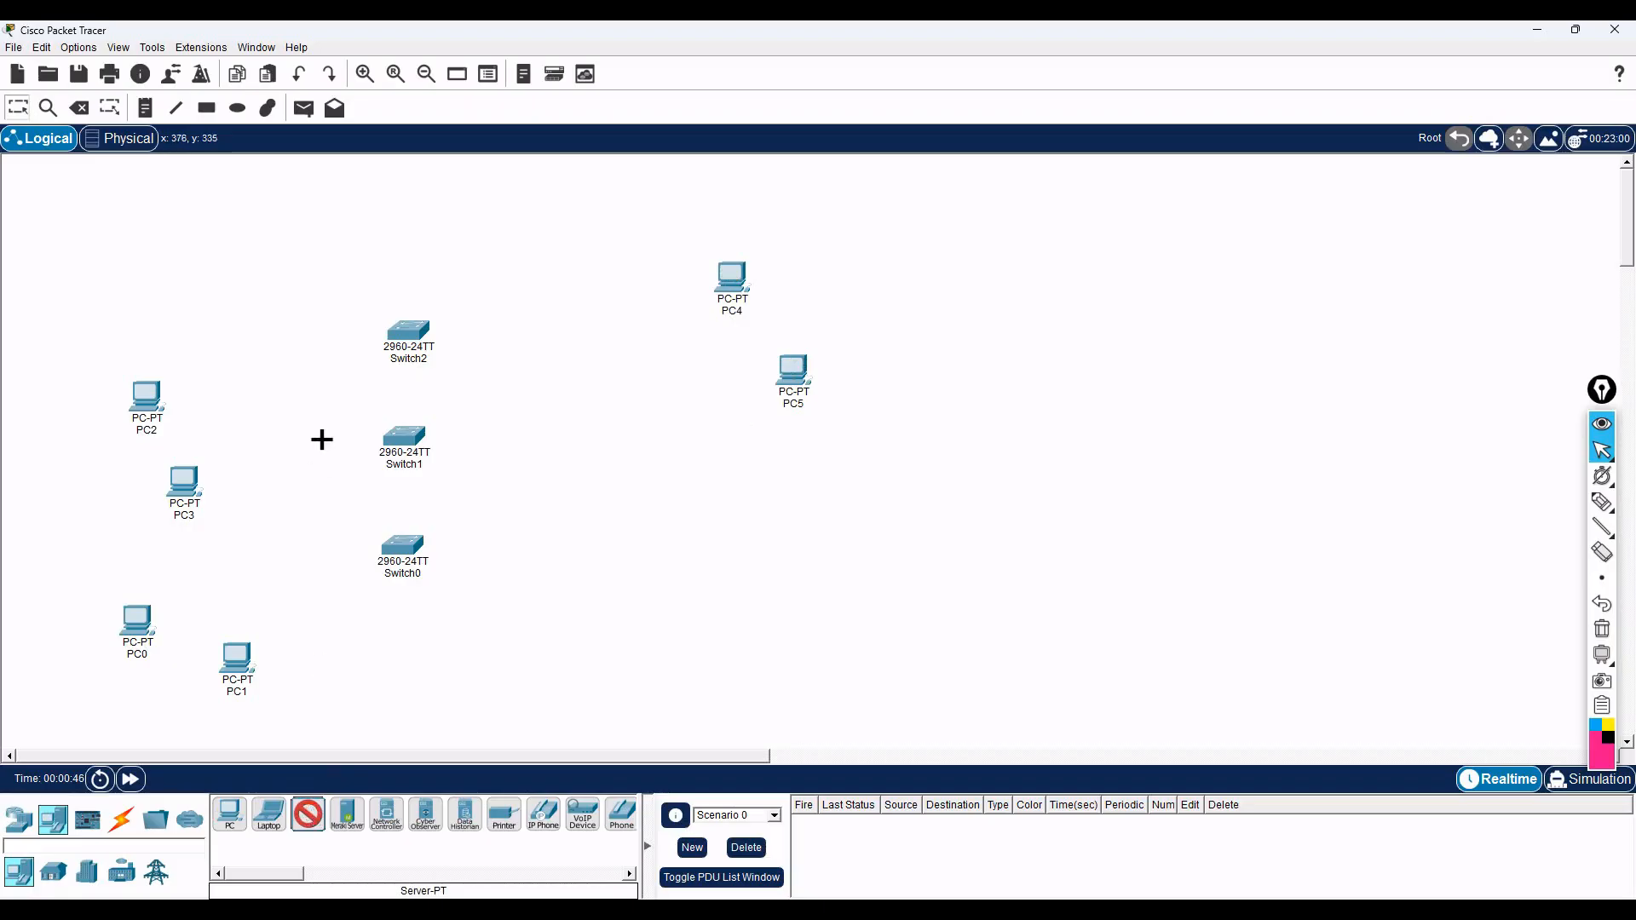
{"action": "left_click", "coordinate": [275, 262]}
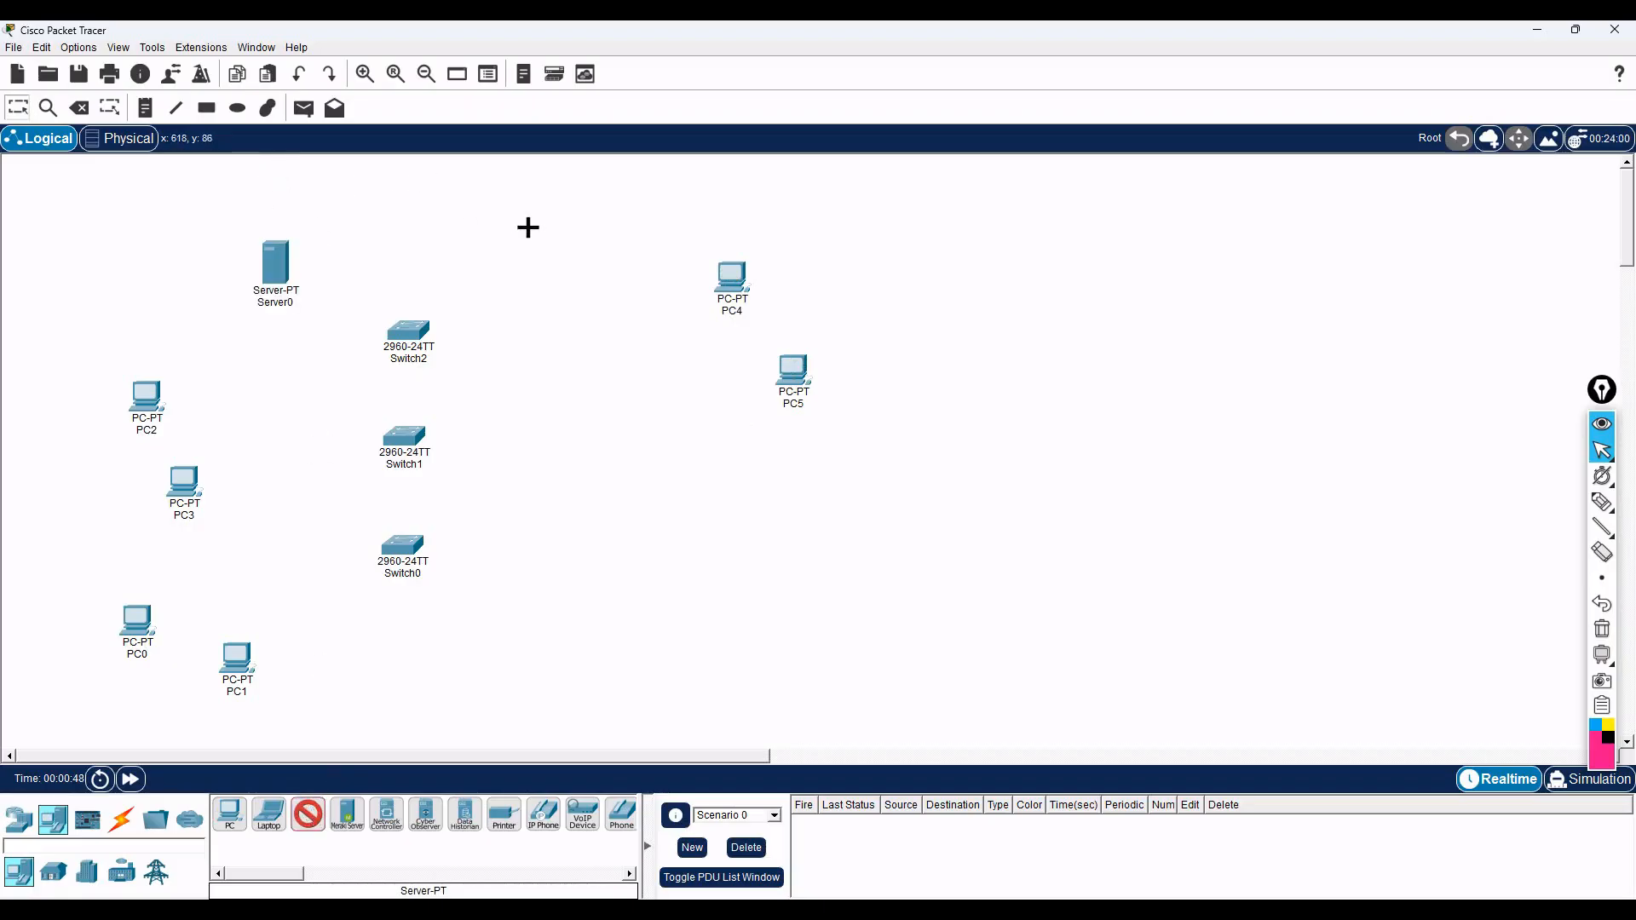
{"action": "left_click", "coordinate": [527, 228]}
{"action": "key", "text": "Escape"}
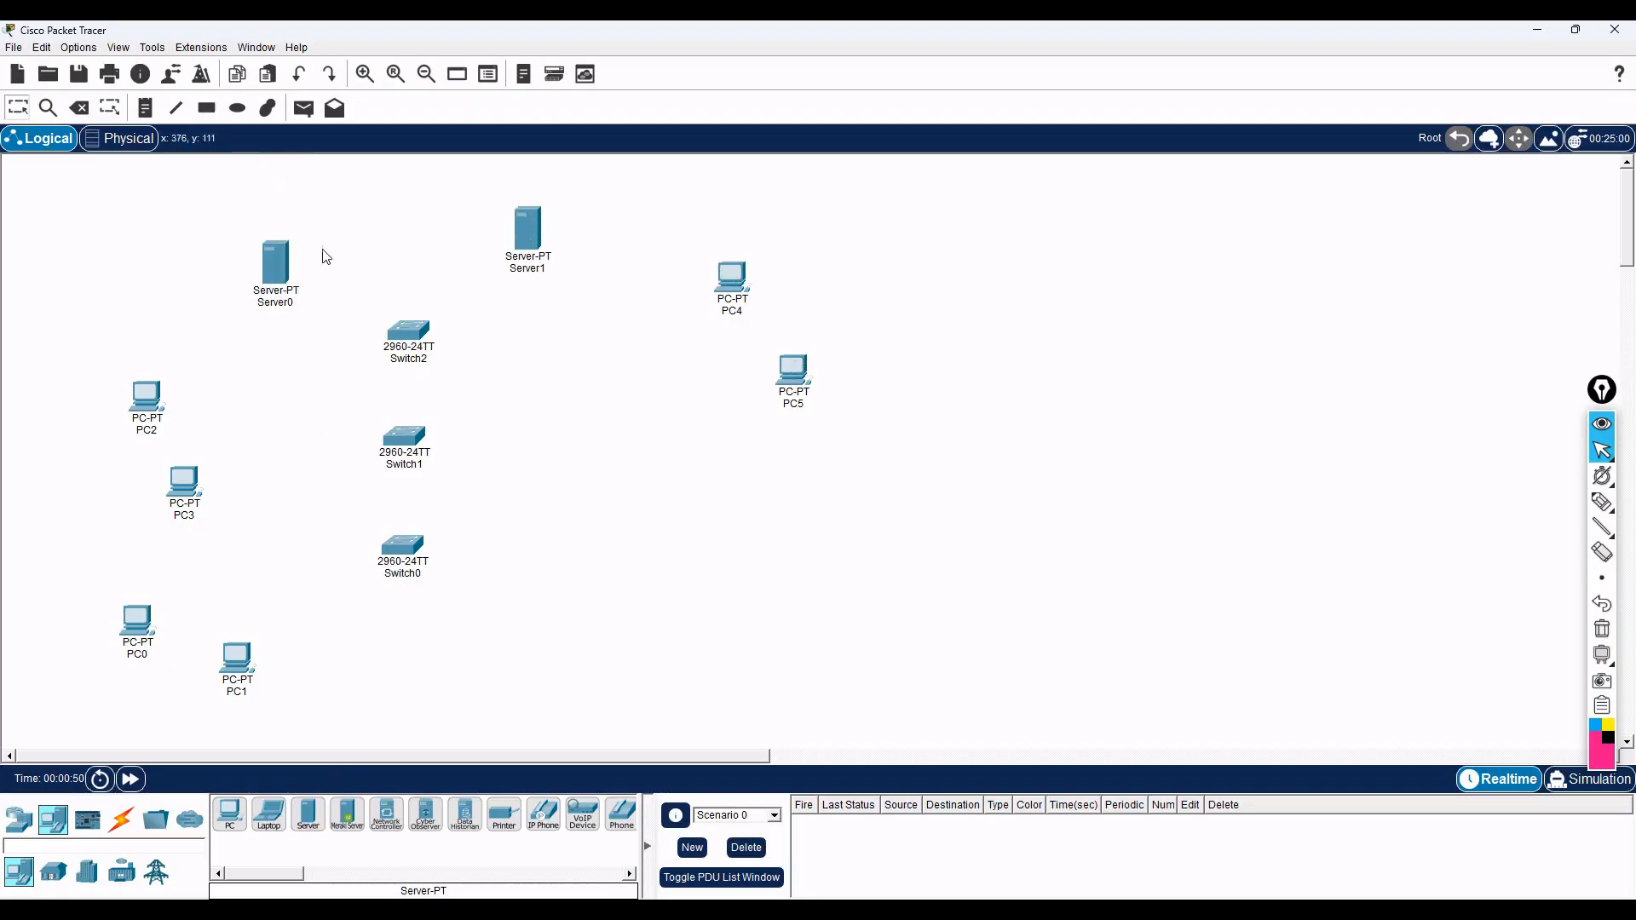
{"action": "left_click_drag", "start_coordinate": [289, 269], "coordinate": [292, 236]}
{"action": "left_click_drag", "start_coordinate": [542, 239], "coordinate": [569, 238]}
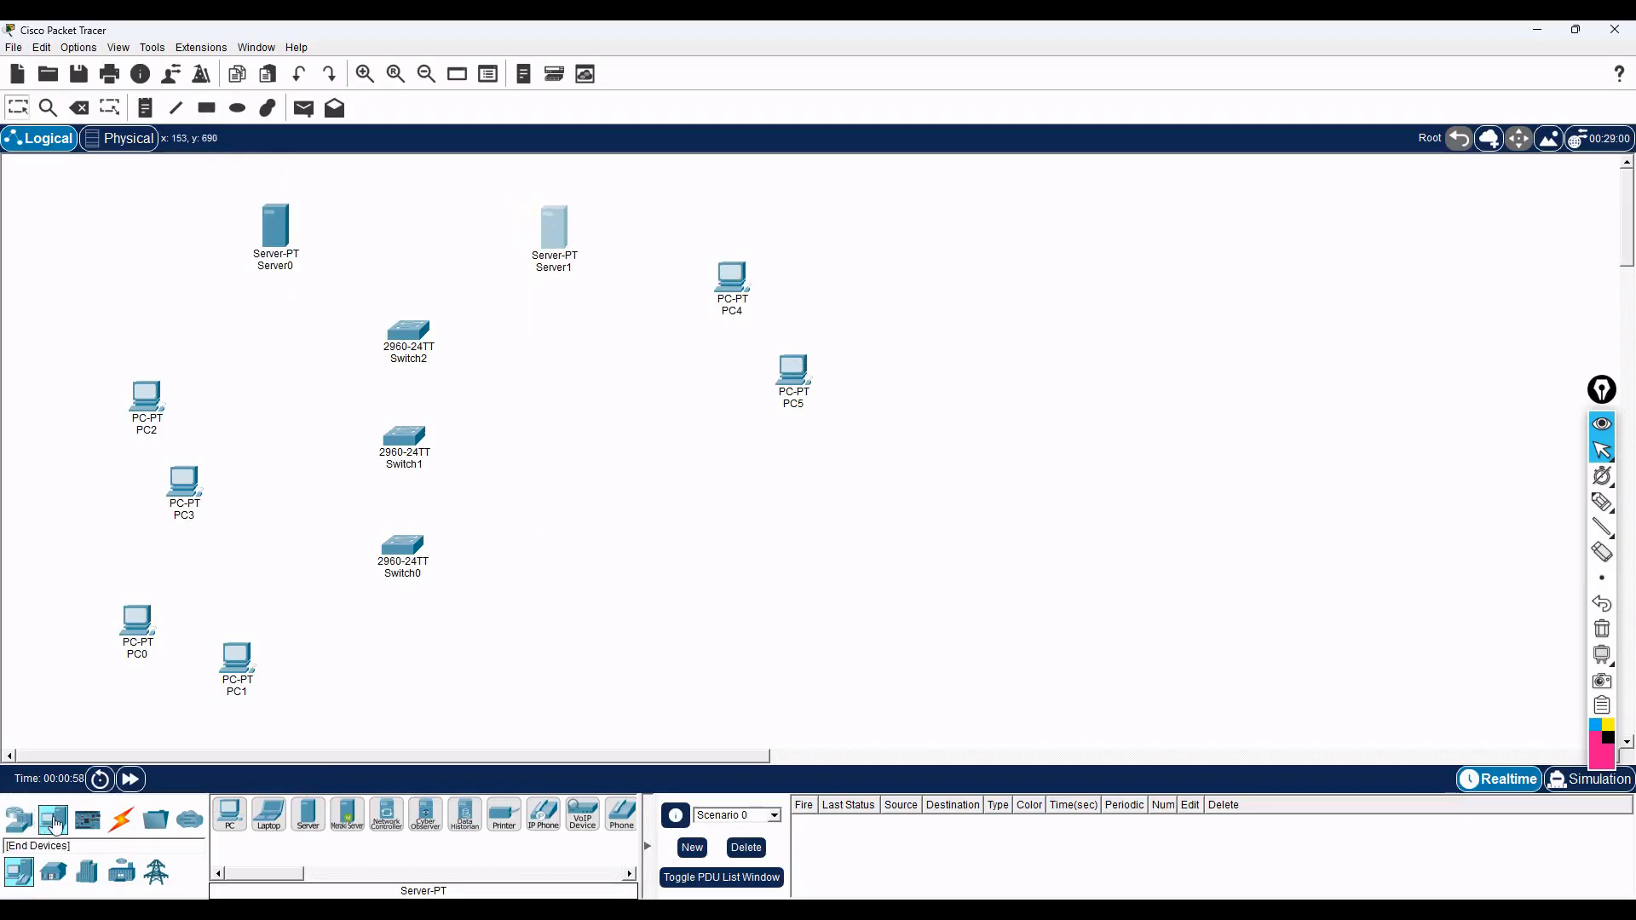
{"action": "left_click", "coordinate": [19, 819]}
{"action": "left_click", "coordinate": [54, 871]}
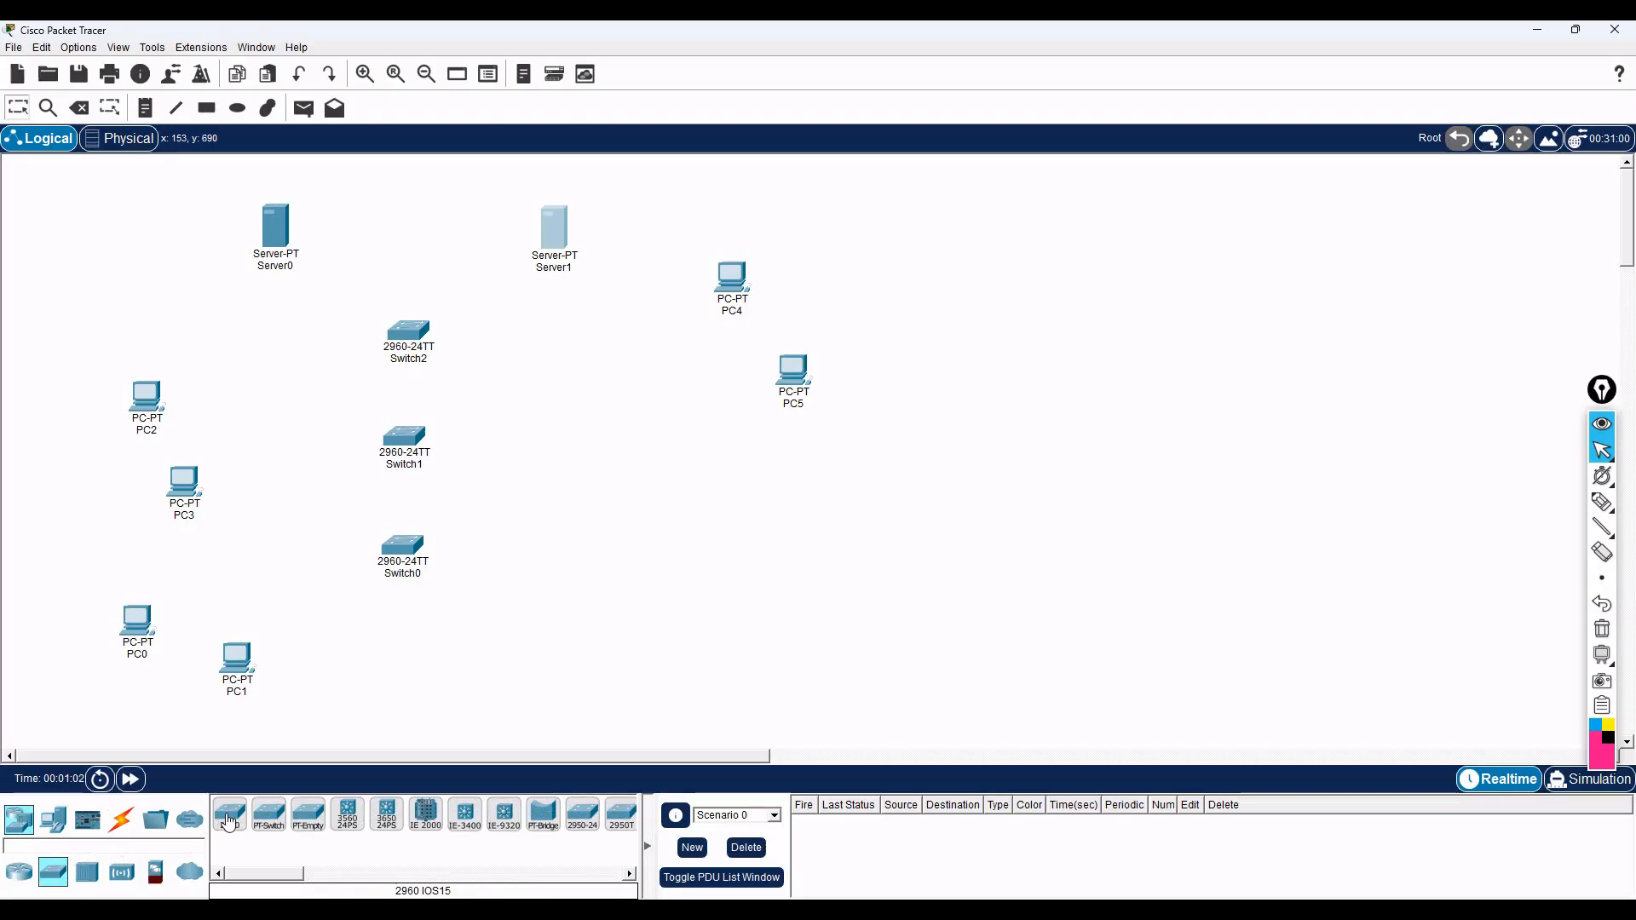
{"action": "left_click", "coordinate": [54, 821]}
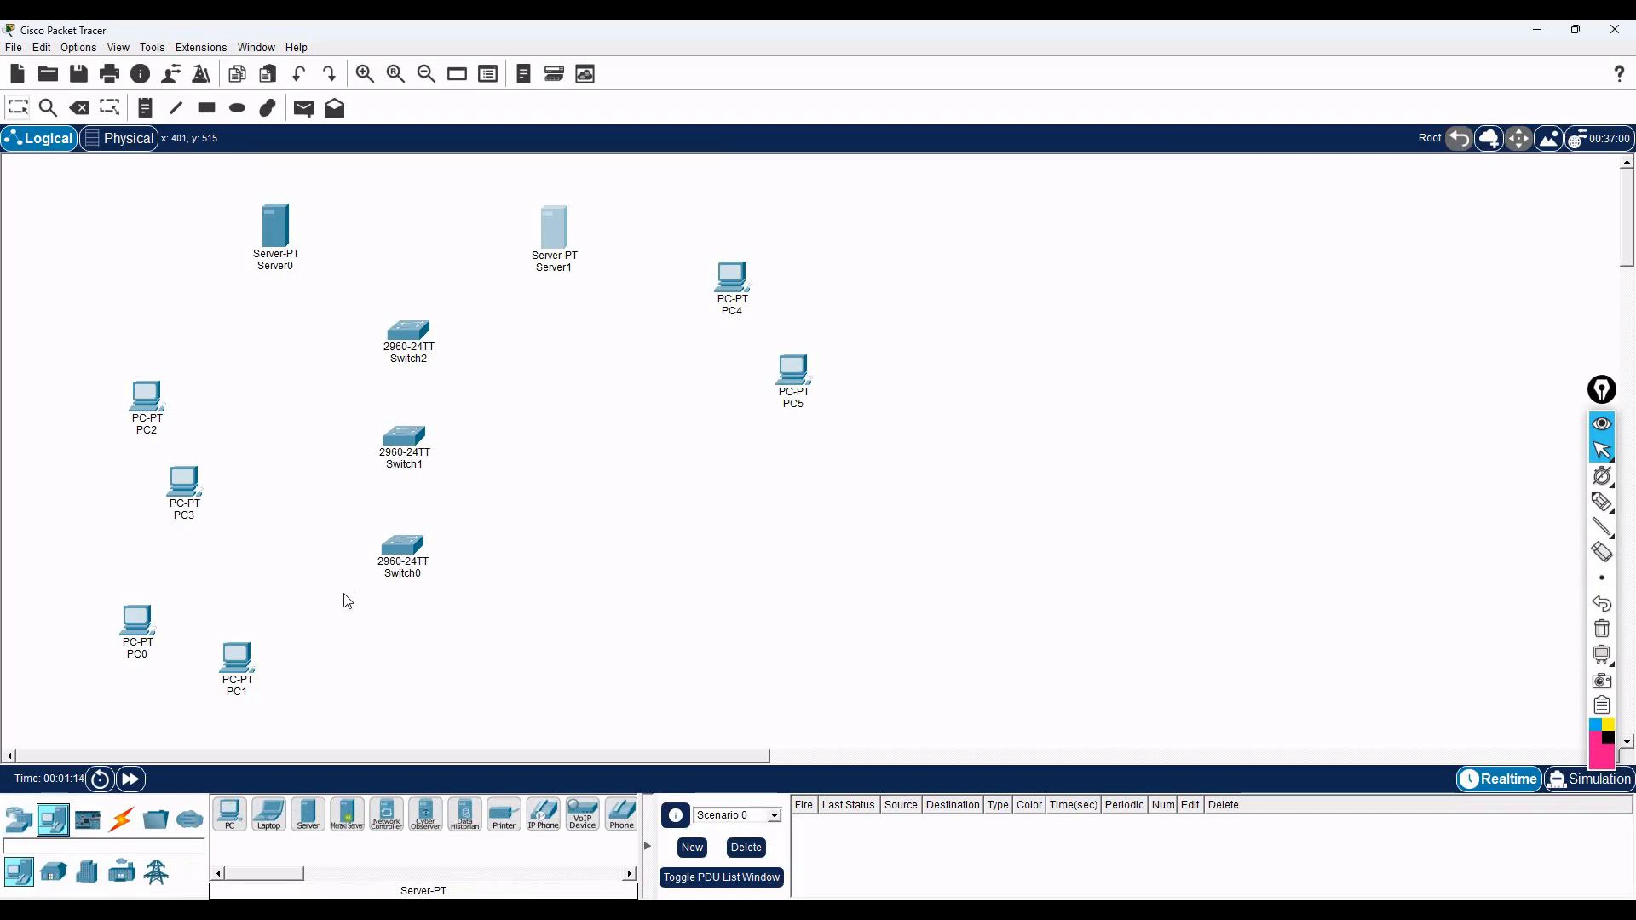
- Add two AccessPoint-PT wireless access points, one to the right of Switch0 and one to the left of Switch2
{"action": "left_click", "coordinate": [18, 818]}
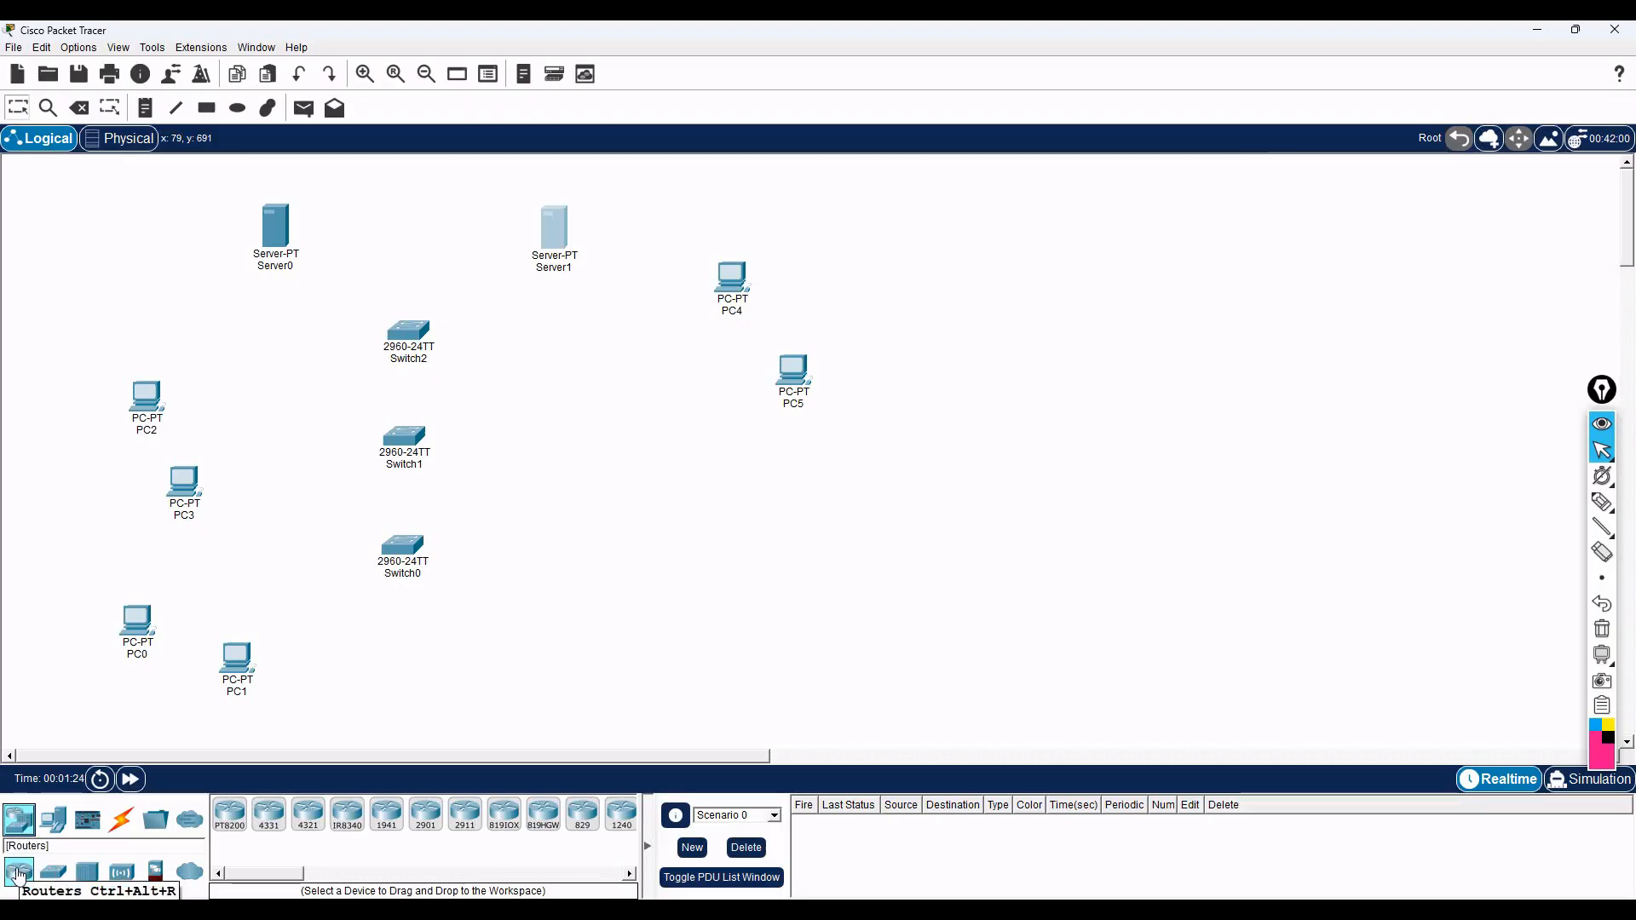
{"action": "left_click", "coordinate": [122, 873]}
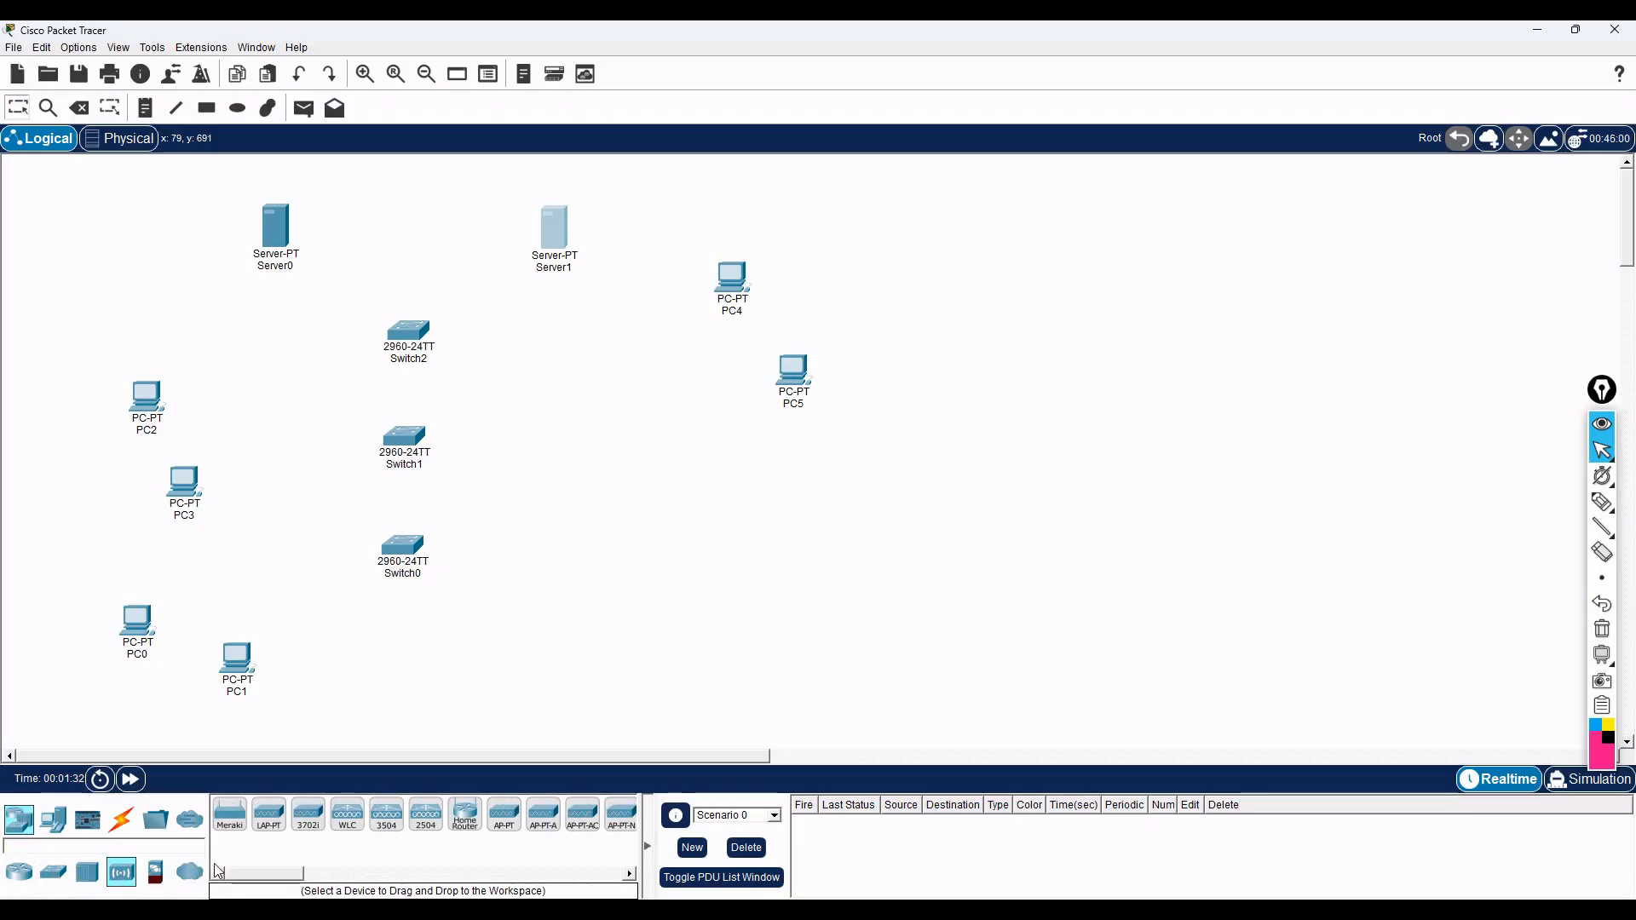
{"action": "mouse_move", "coordinate": [255, 875]}
{"action": "left_mouse_down"}
{"action": "mouse_move", "coordinate": [327, 877]}
{"action": "mouse_move", "coordinate": [229, 876]}
{"action": "left_mouse_up"}
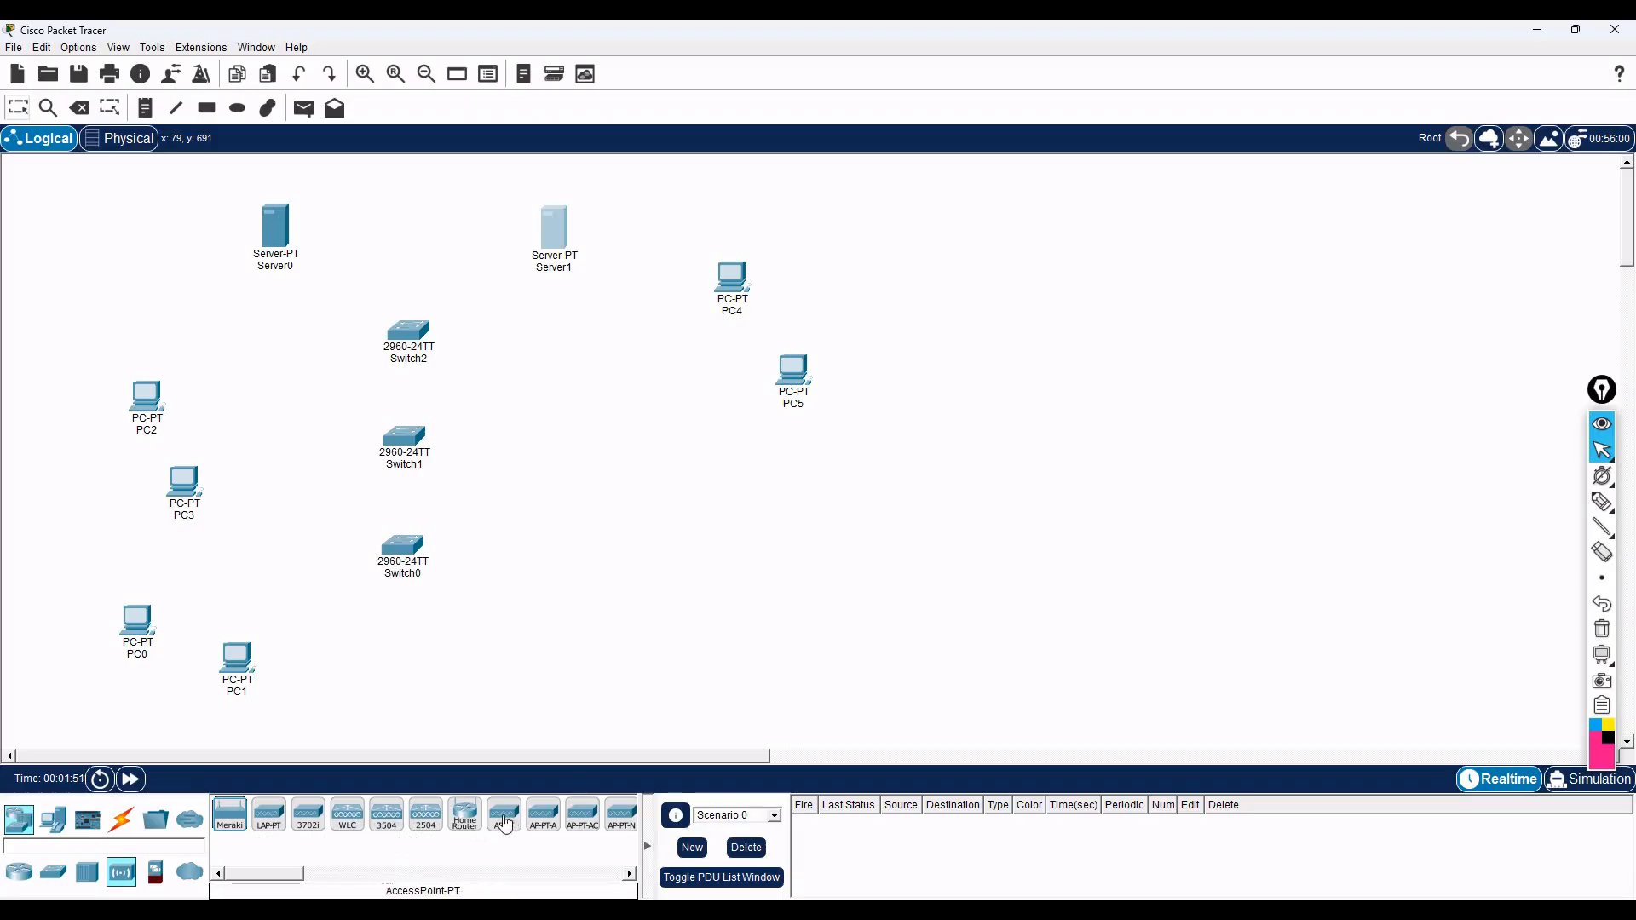
{"action": "left_click_drag", "start_coordinate": [506, 820], "coordinate": [578, 564]}
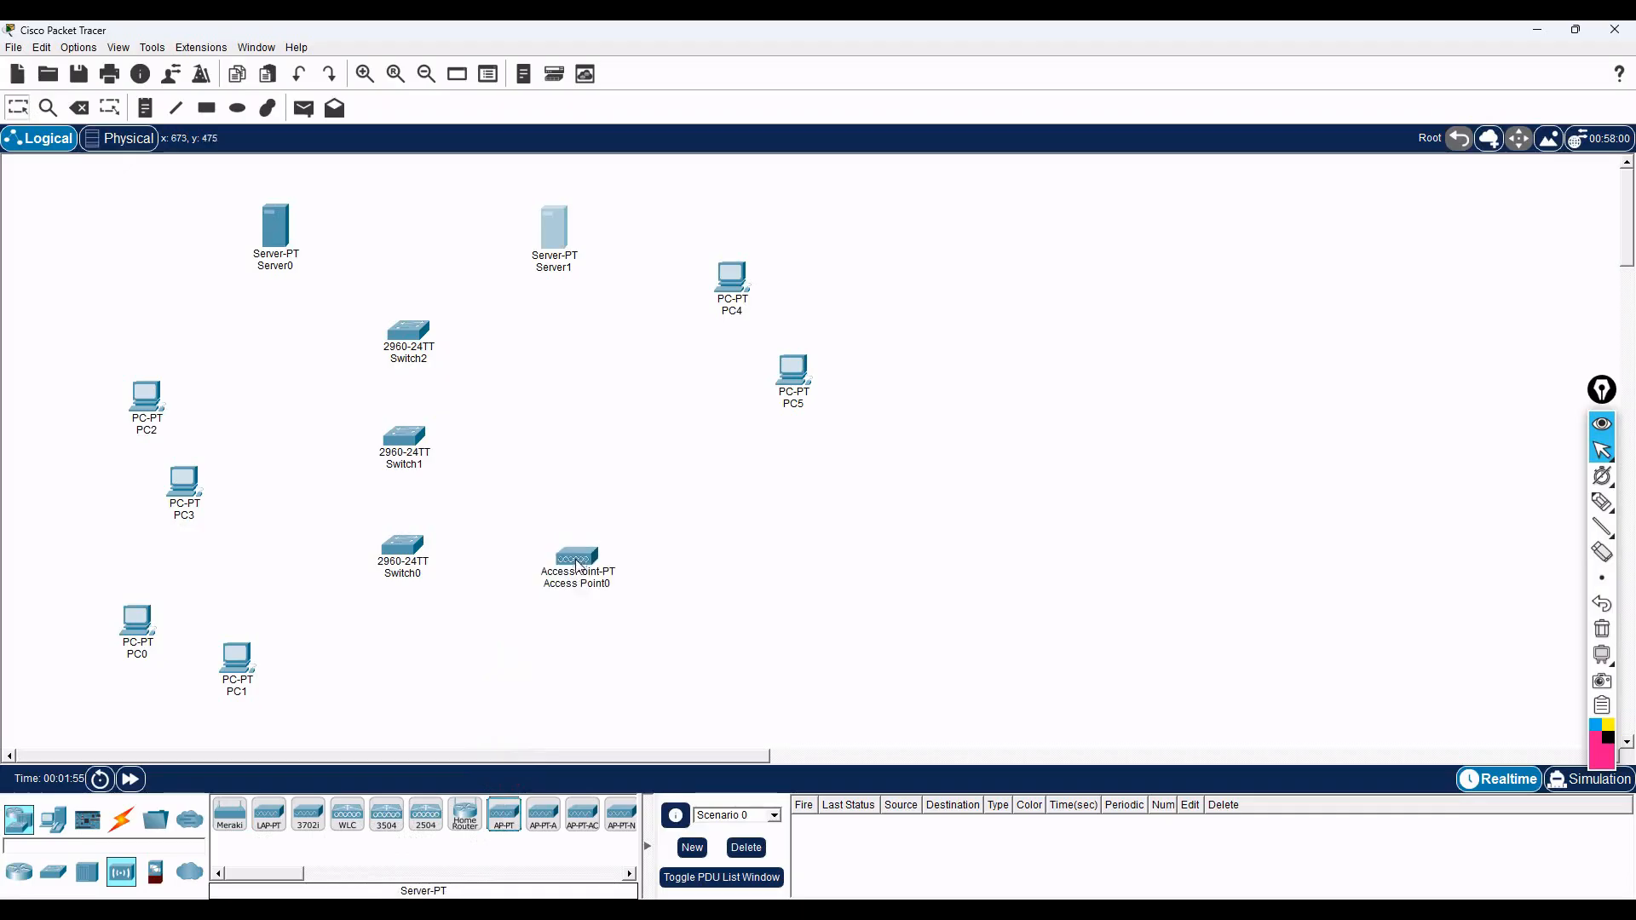
{"action": "left_click_drag", "start_coordinate": [505, 816], "coordinate": [242, 365]}
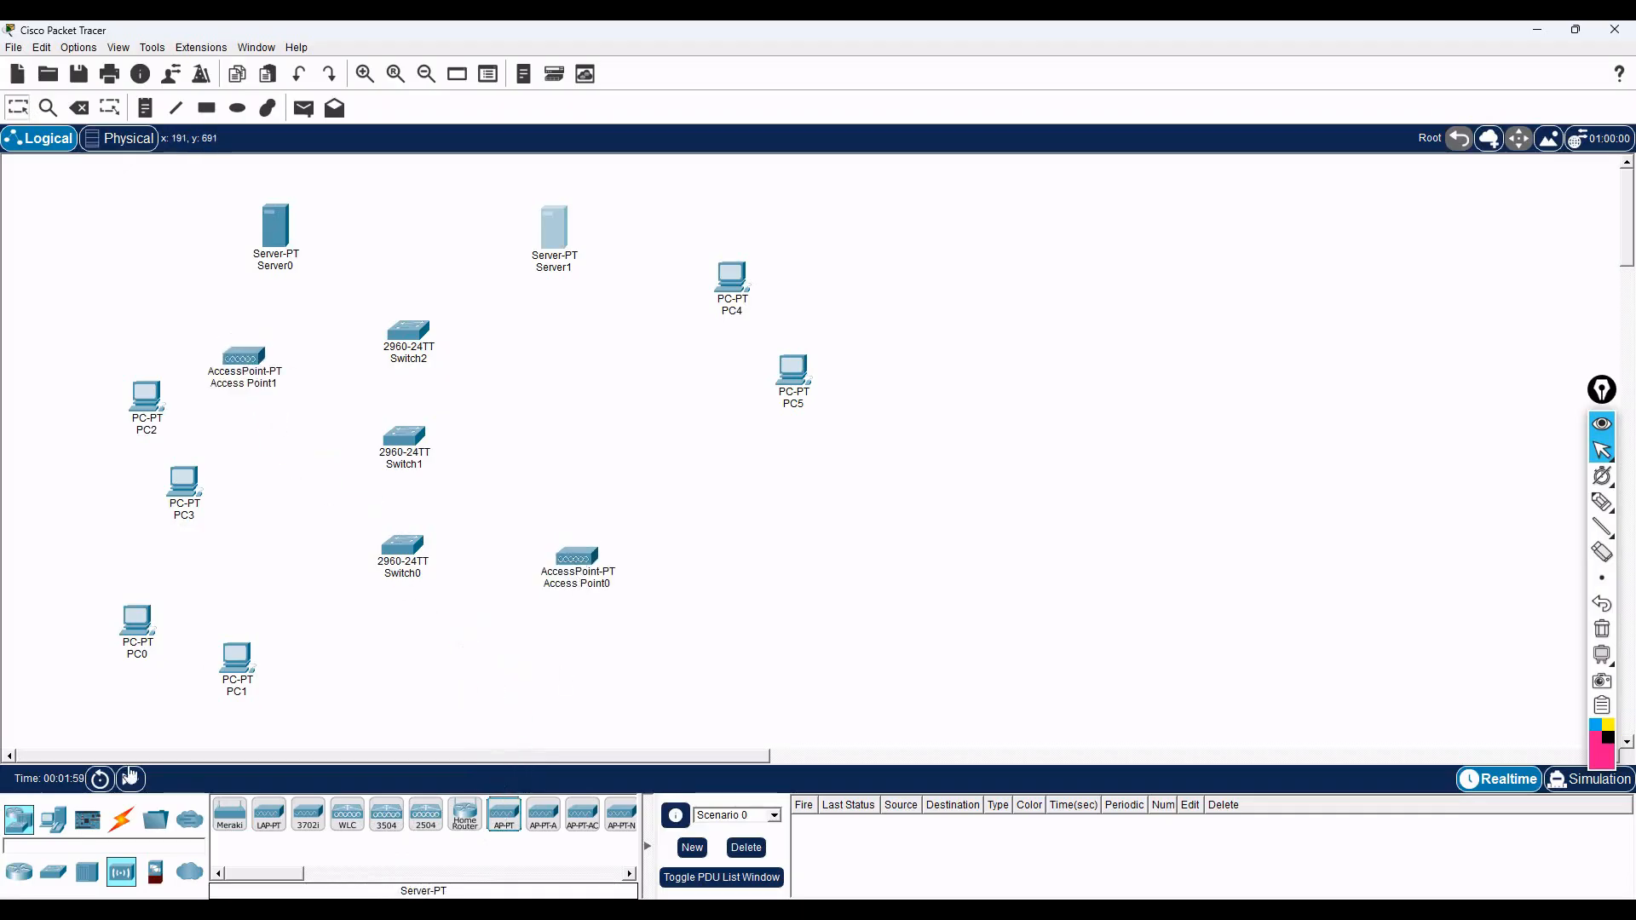
- Connect PC0, PC1 and Access Point0 to Switch0 using the automatic connection type
{"action": "left_click", "coordinate": [121, 820]}
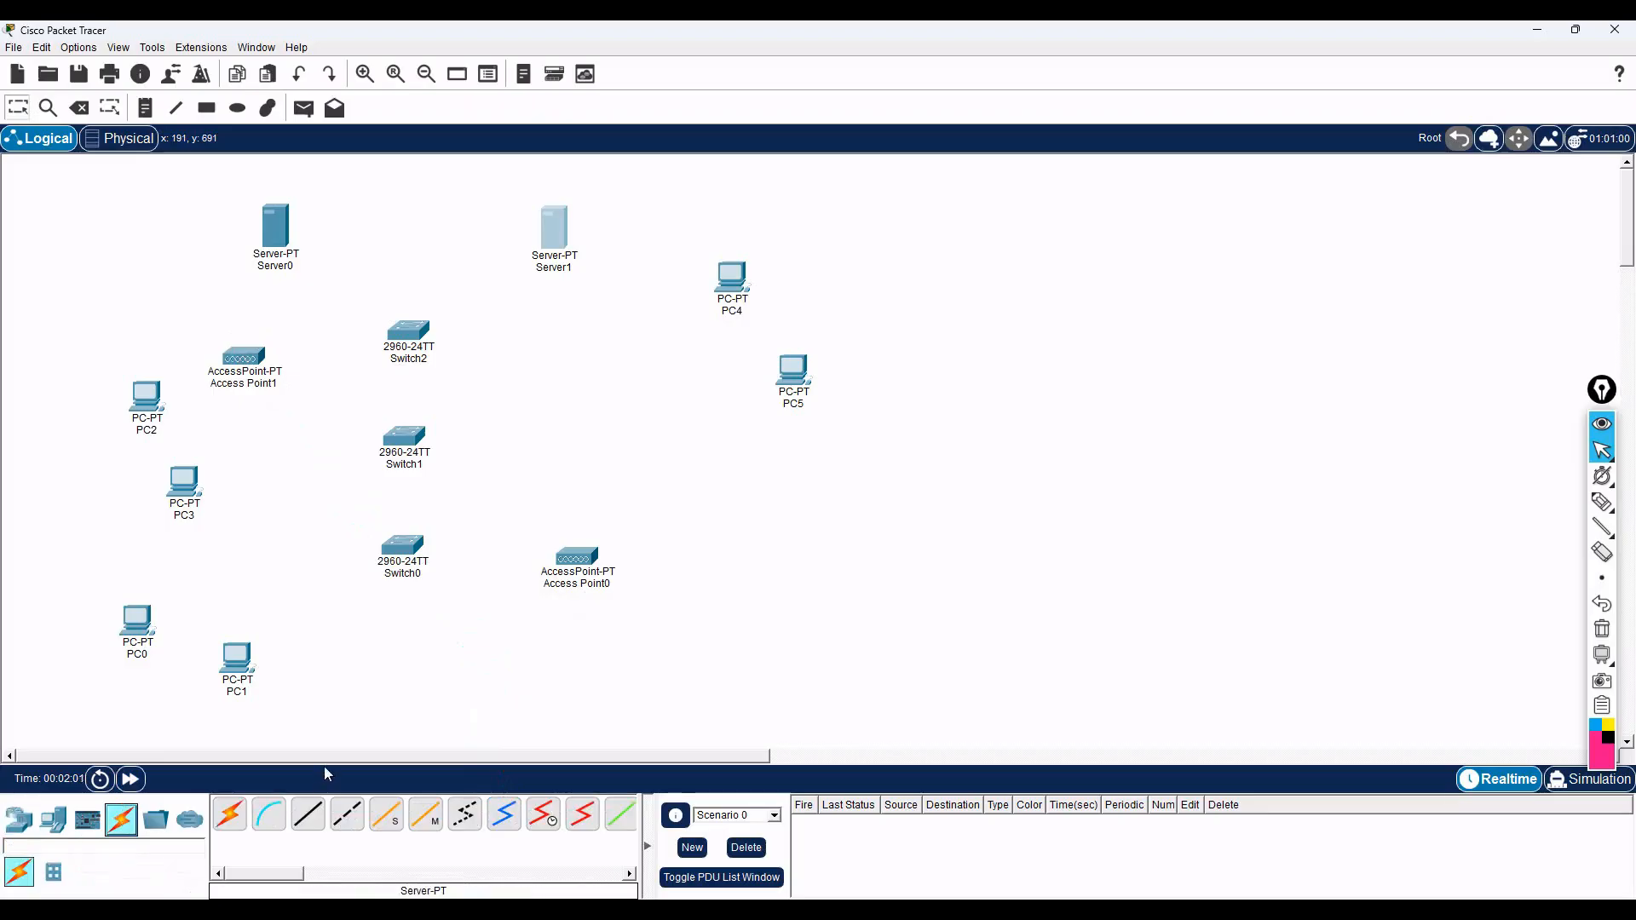
{"action": "left_click", "coordinate": [228, 821]}
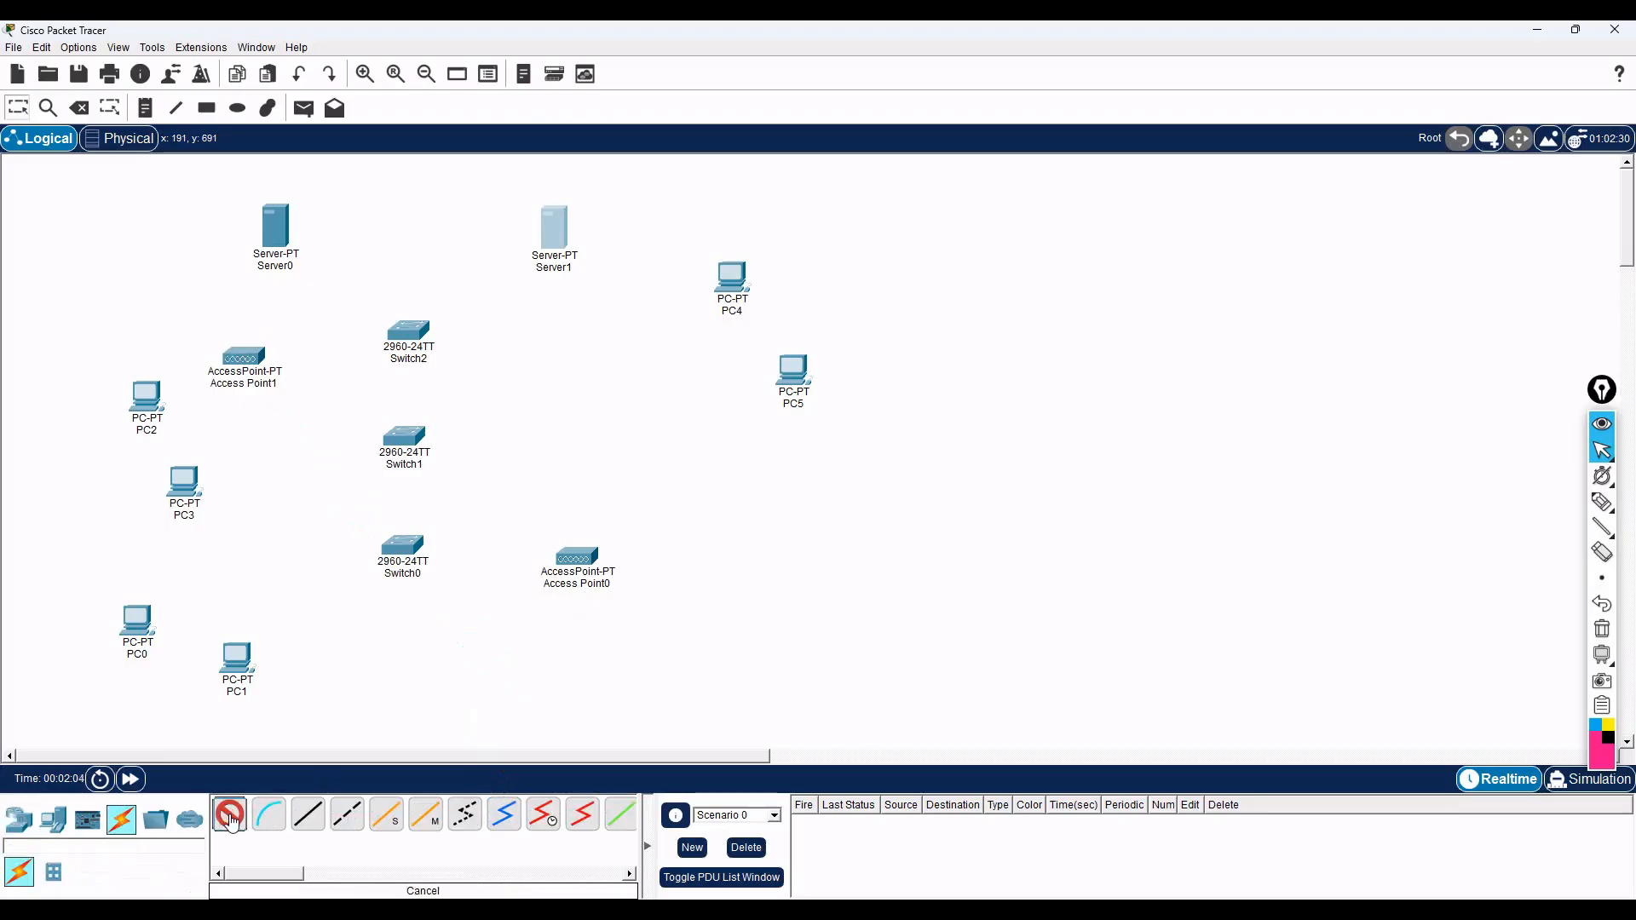
{"action": "left_click", "coordinate": [381, 559]}
{"action": "left_click", "coordinate": [136, 622]}
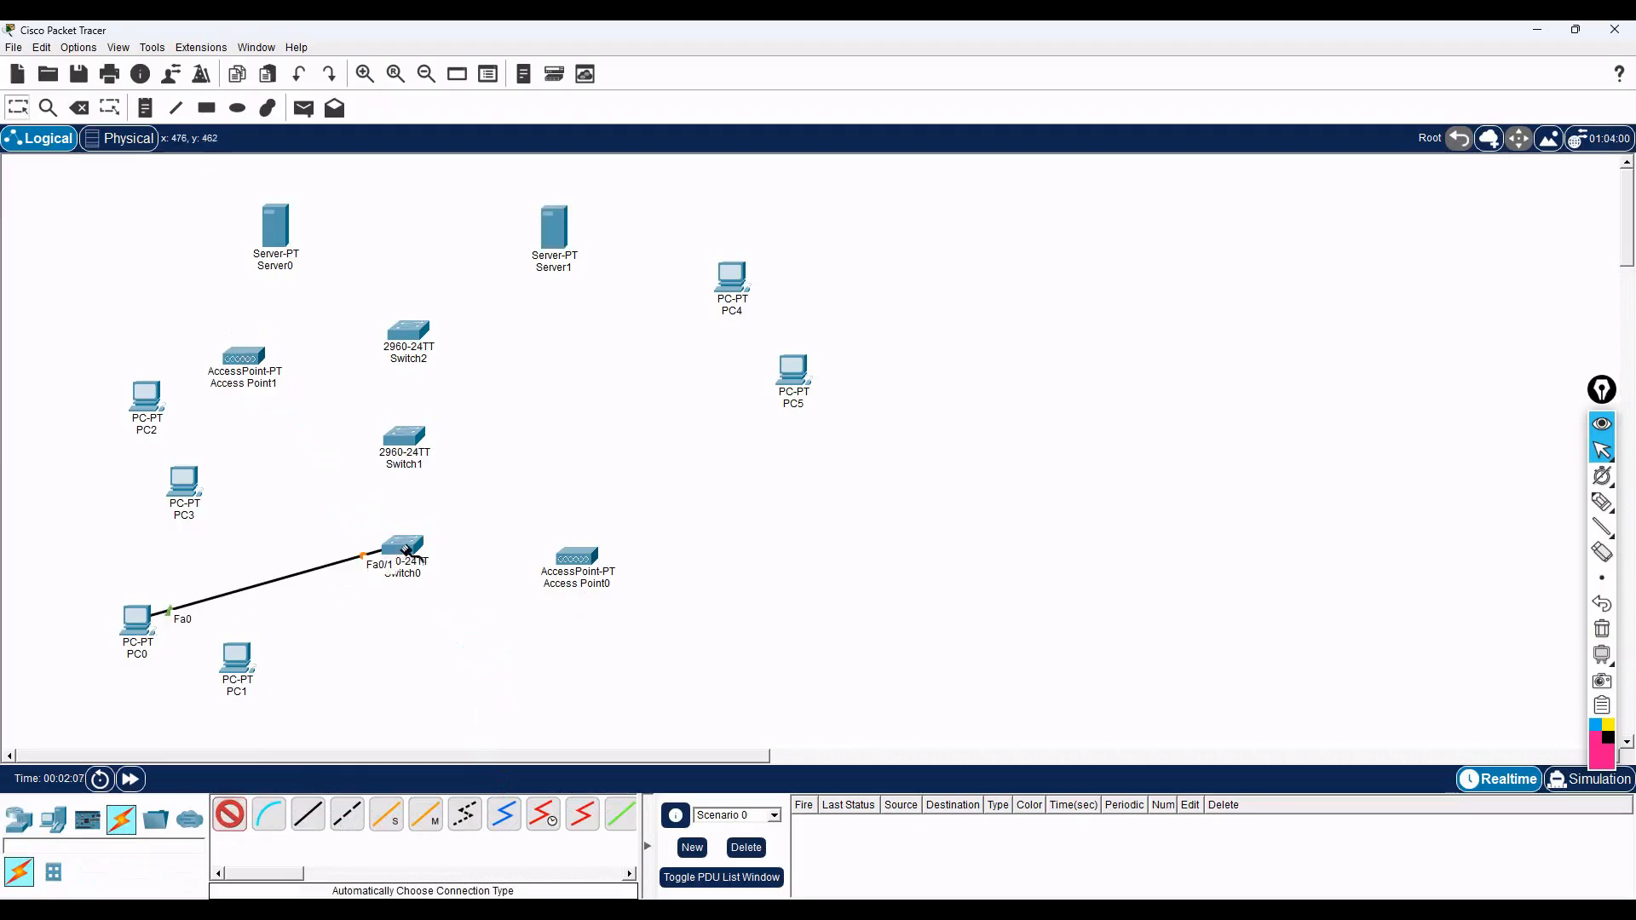
{"action": "left_click", "coordinate": [247, 658]}
{"action": "left_click", "coordinate": [403, 545]}
{"action": "left_click", "coordinate": [575, 556]}
- Cable Switch1 to Switch0, PC3, PC2 and Switch2 with automatically chosen connections
{"action": "left_click", "coordinate": [402, 545]}
{"action": "left_click", "coordinate": [400, 440]}
{"action": "left_click", "coordinate": [397, 439]}
{"action": "left_click", "coordinate": [184, 482]}
{"action": "left_click", "coordinate": [415, 434]}
{"action": "left_click", "coordinate": [146, 396]}
{"action": "left_click", "coordinate": [399, 430]}
{"action": "left_click", "coordinate": [410, 343]}
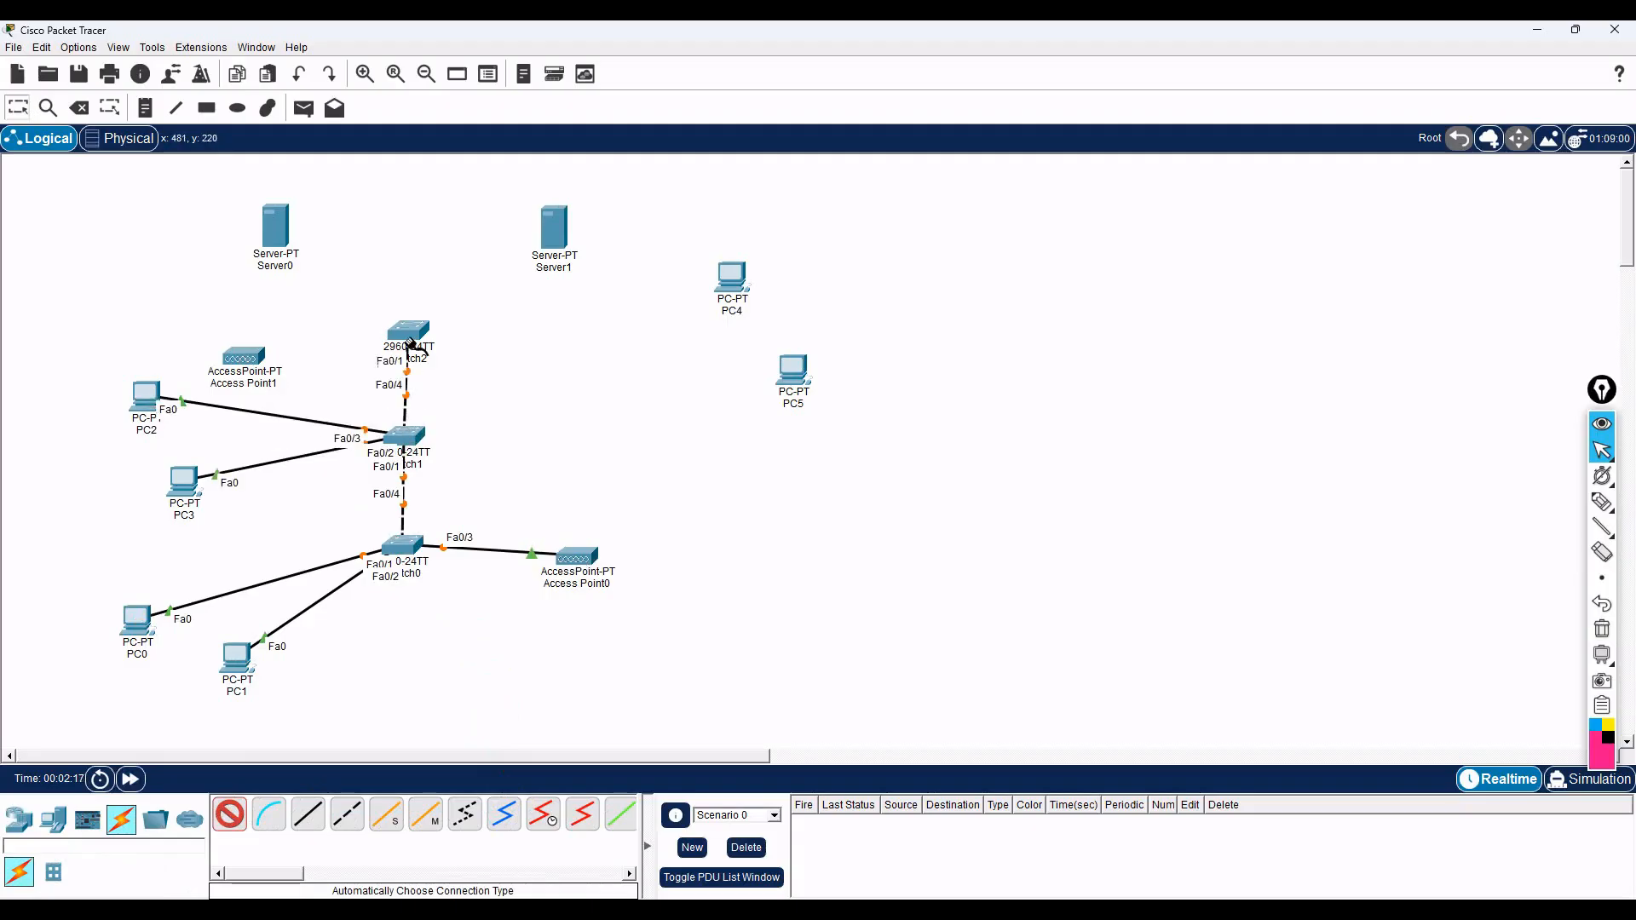
- Connect Server0, Server1 and Access Point1 to Switch2 with automatically chosen cables
{"action": "left_click", "coordinate": [282, 258]}
{"action": "left_click", "coordinate": [408, 330]}
{"action": "left_click", "coordinate": [409, 328]}
{"action": "left_click", "coordinate": [558, 232]}
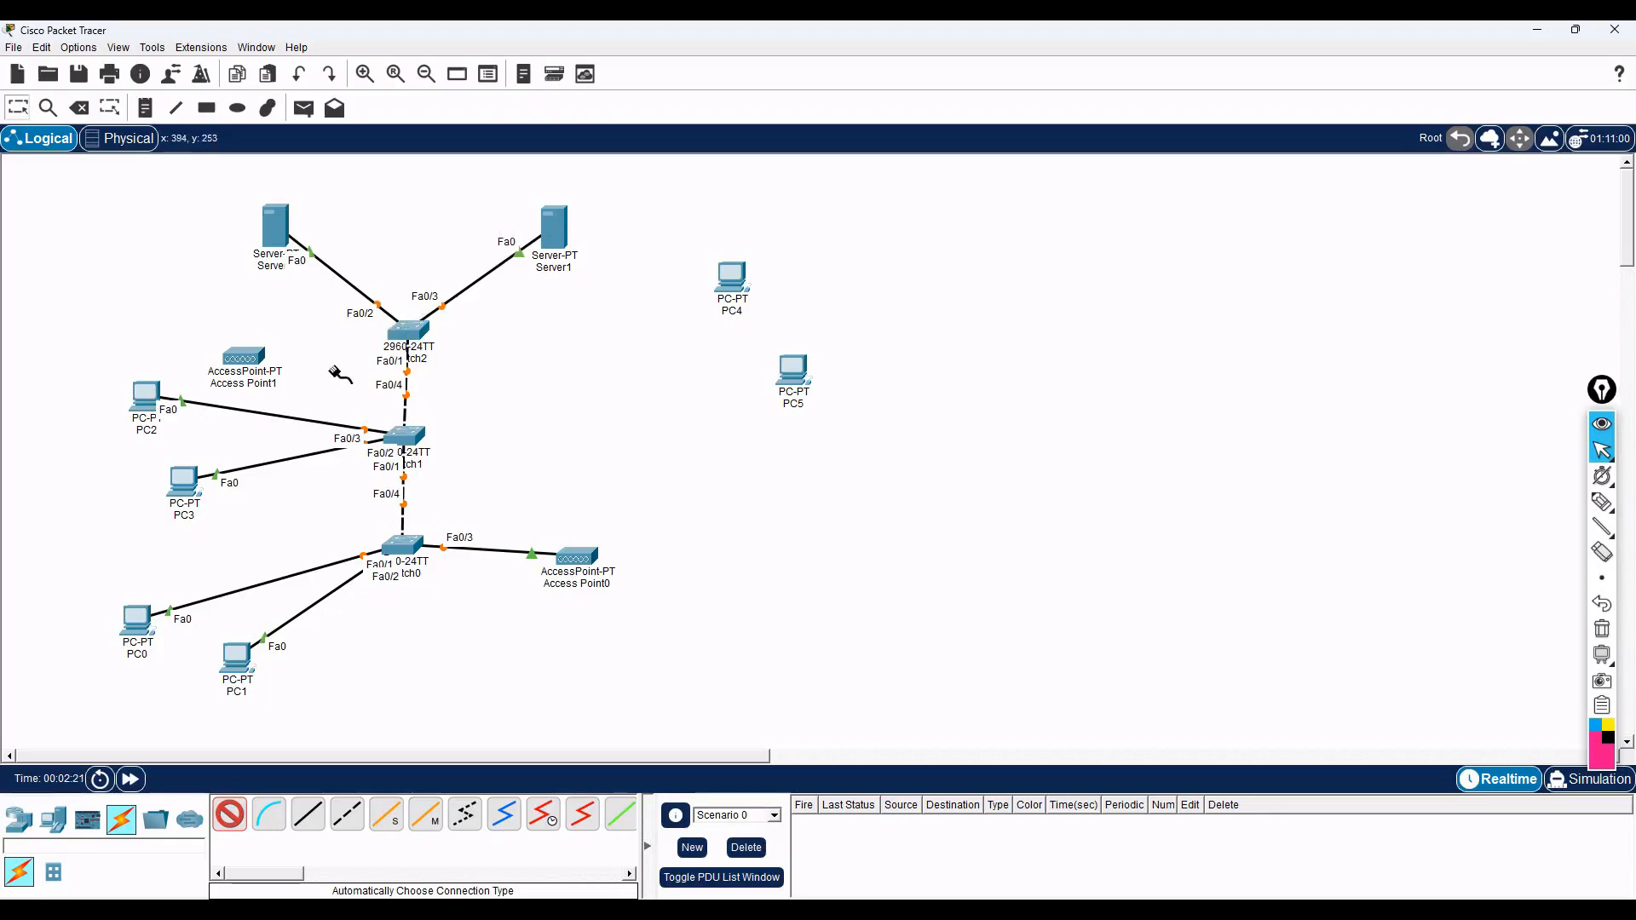
{"action": "left_click", "coordinate": [402, 341]}
{"action": "left_click", "coordinate": [248, 358]}
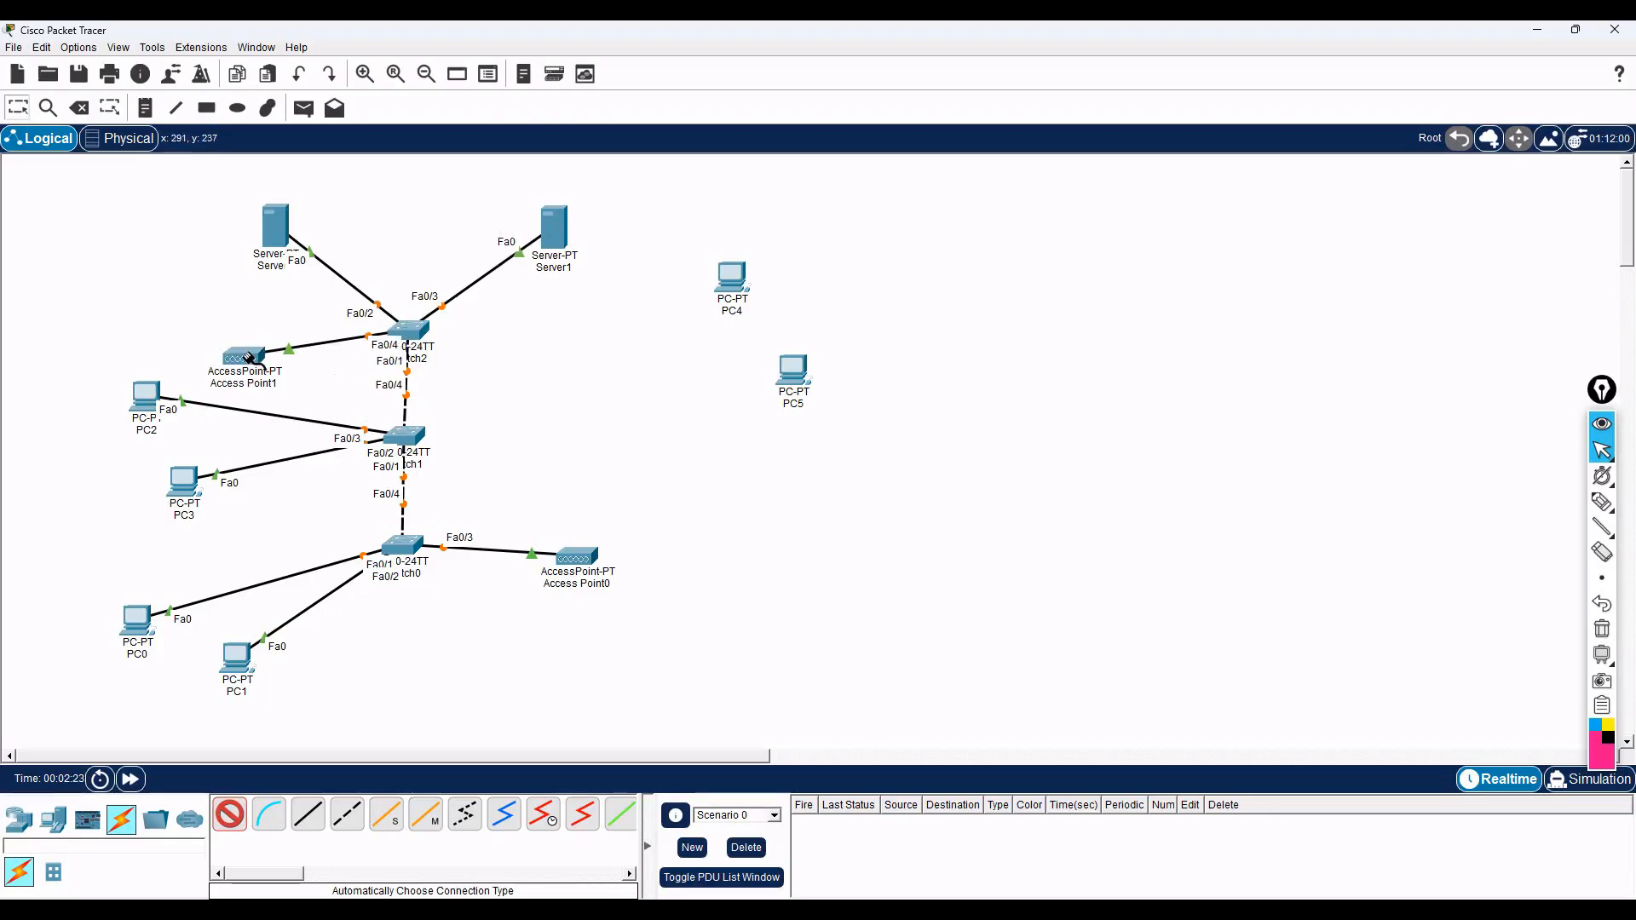
- Move Access Point1 farther out to the left and shift both servers upward, away from Switch2
{"action": "left_click_drag", "start_coordinate": [249, 358], "coordinate": [134, 311]}
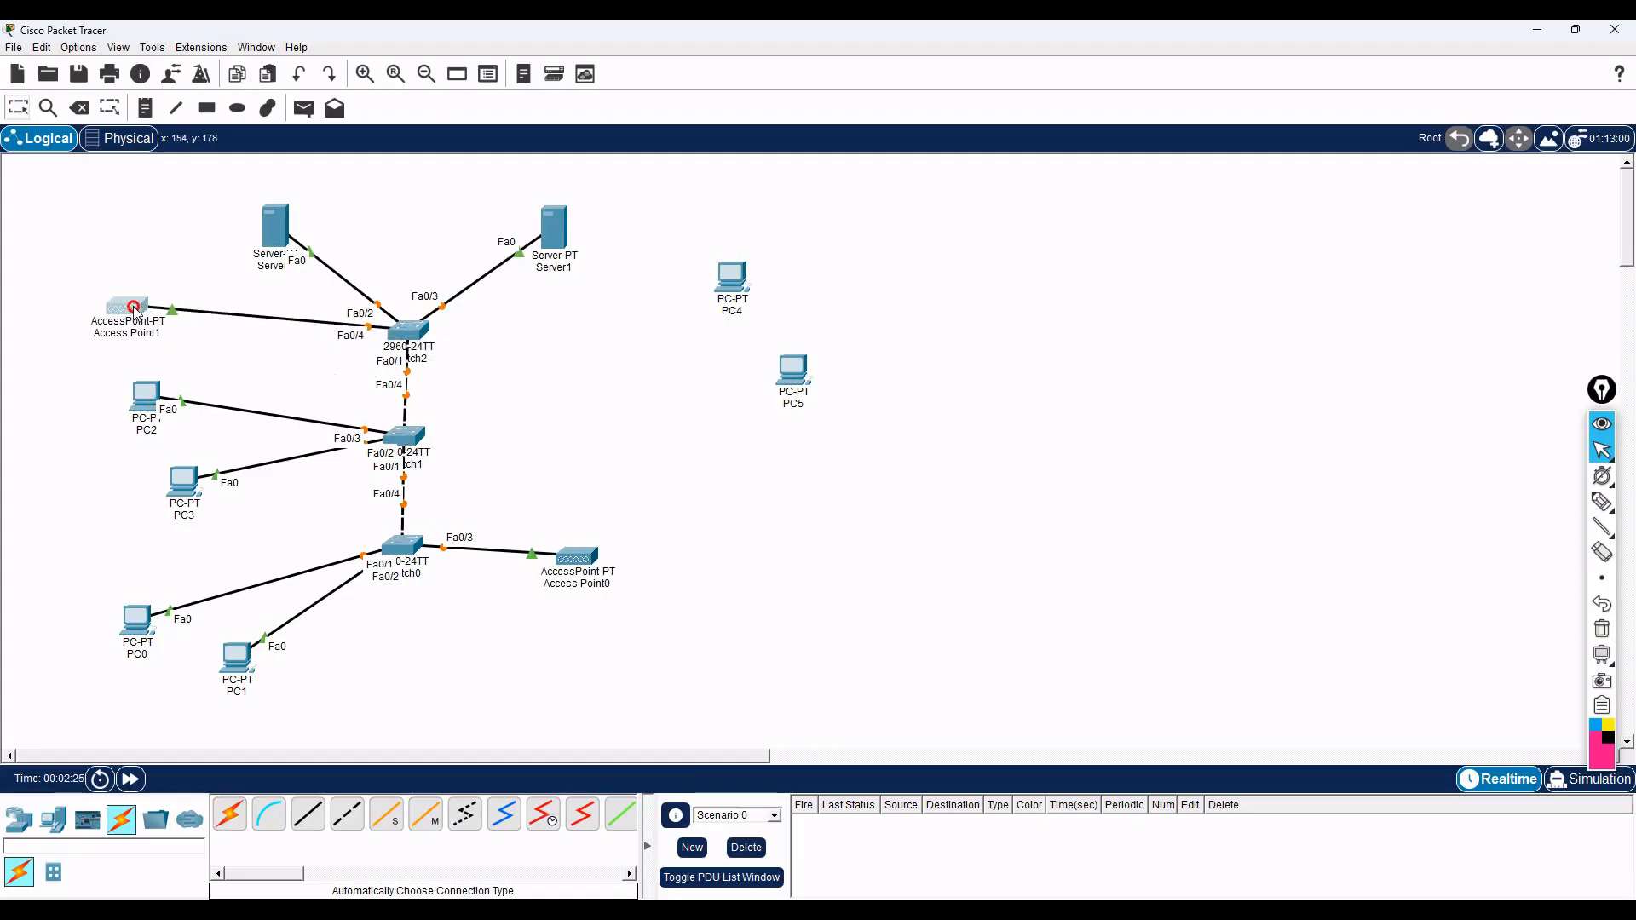
{"action": "left_click_drag", "start_coordinate": [266, 242], "coordinate": [257, 217]}
{"action": "left_click_drag", "start_coordinate": [567, 240], "coordinate": [567, 204]}
{"action": "left_click_drag", "start_coordinate": [266, 209], "coordinate": [264, 202]}
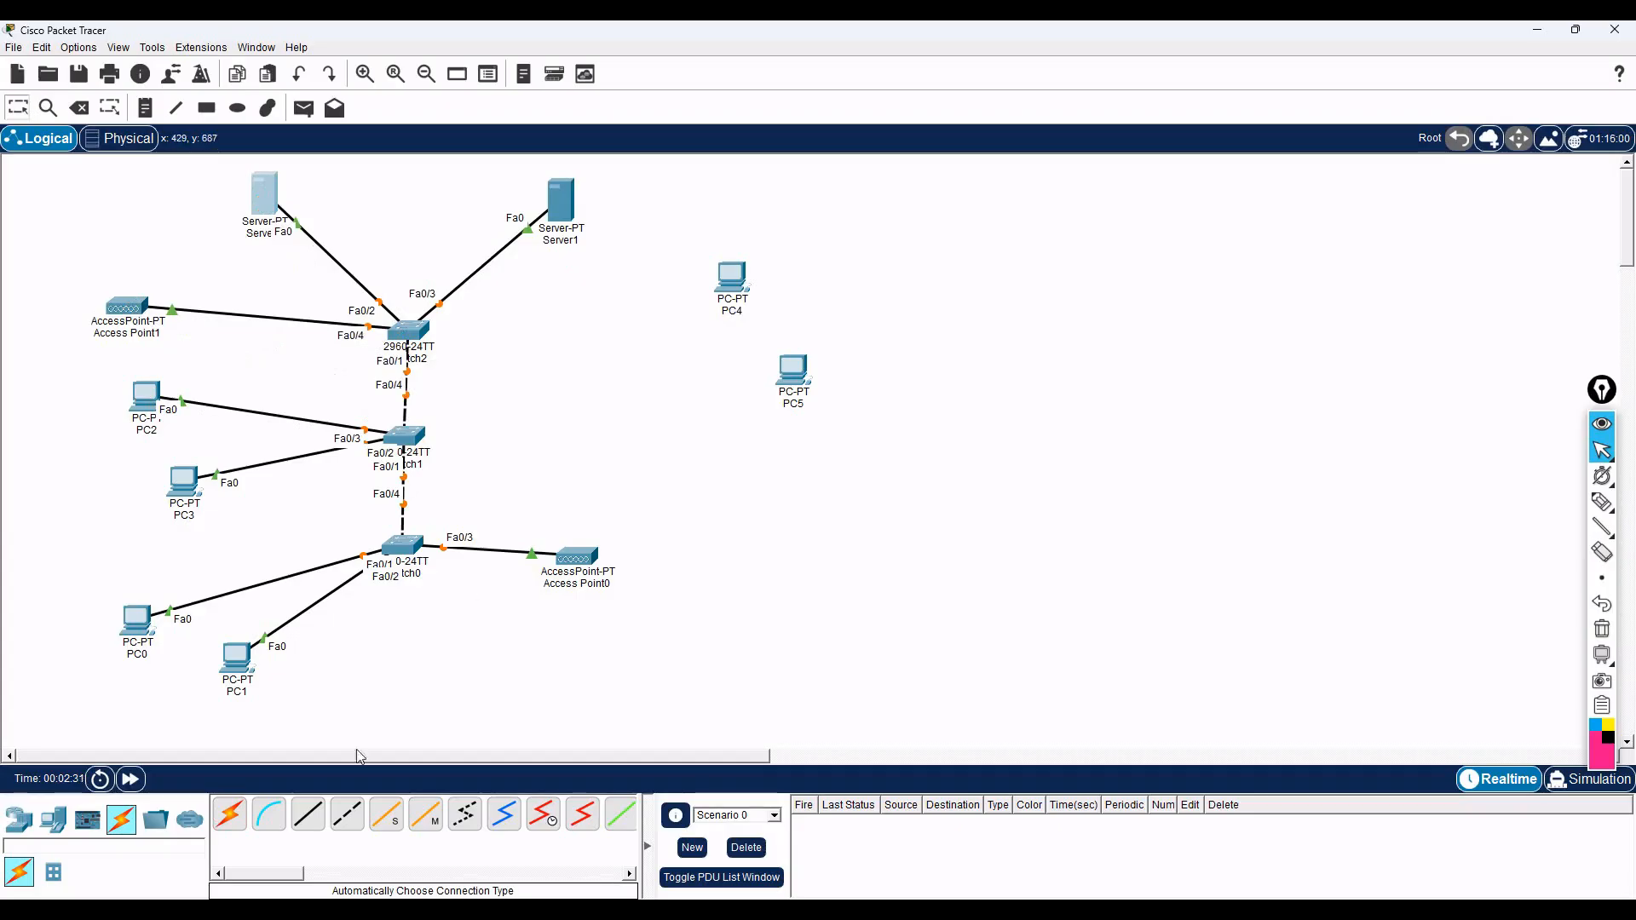
- Connect PC4 and PC5 to Switch2 using the automatic connection type
{"action": "left_click", "coordinate": [242, 818]}
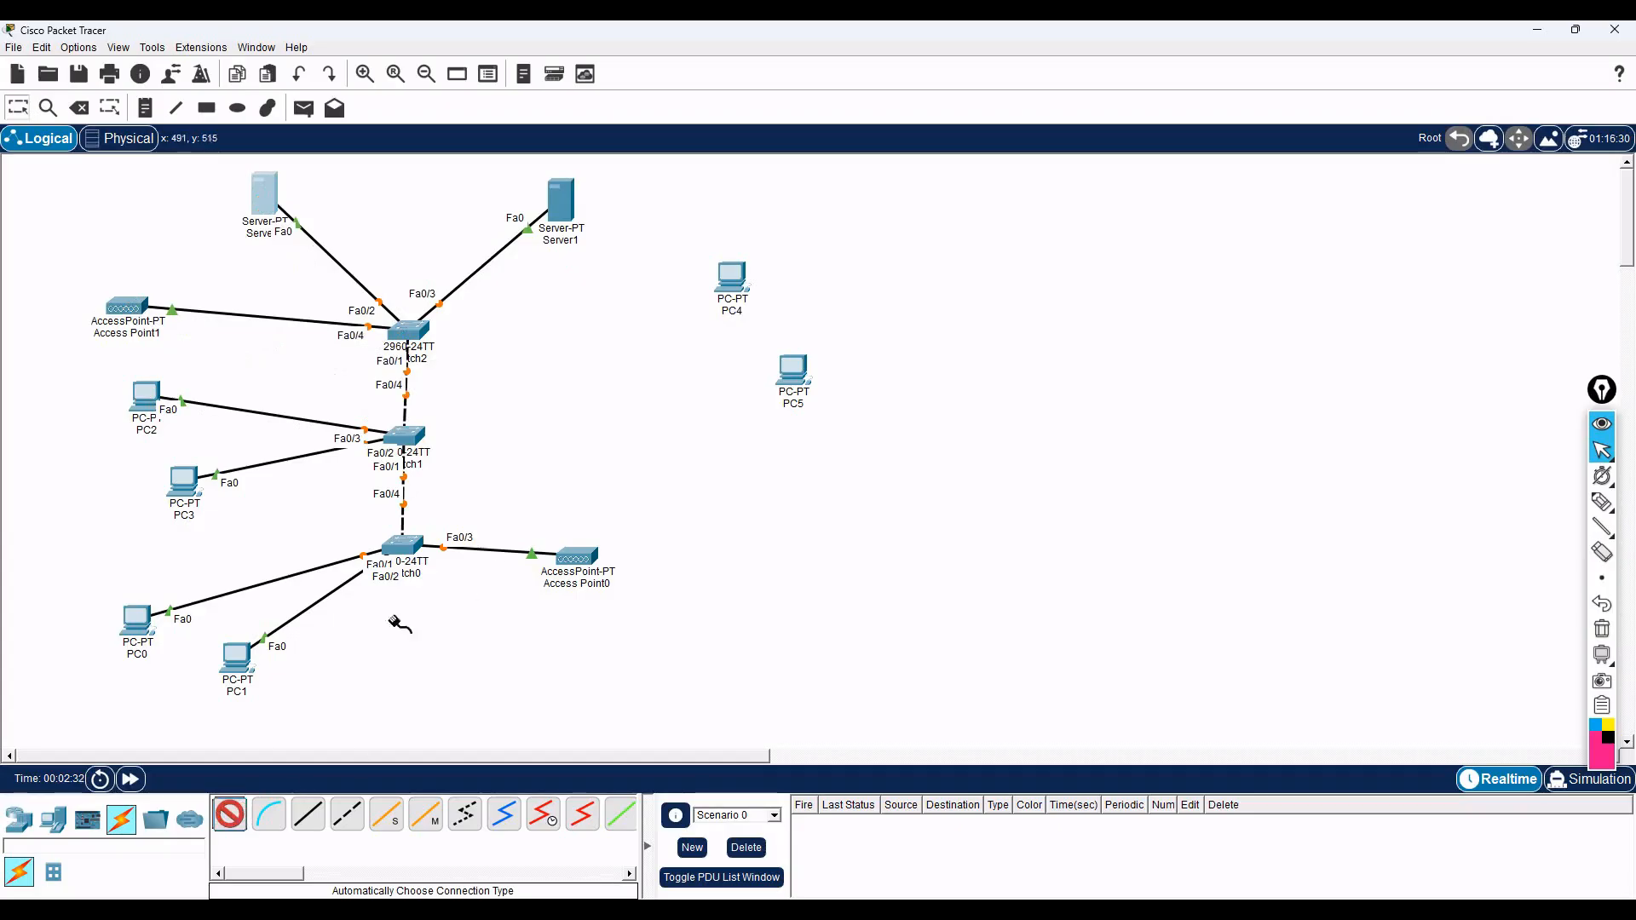
{"action": "left_click", "coordinate": [739, 281]}
{"action": "left_click", "coordinate": [421, 331]}
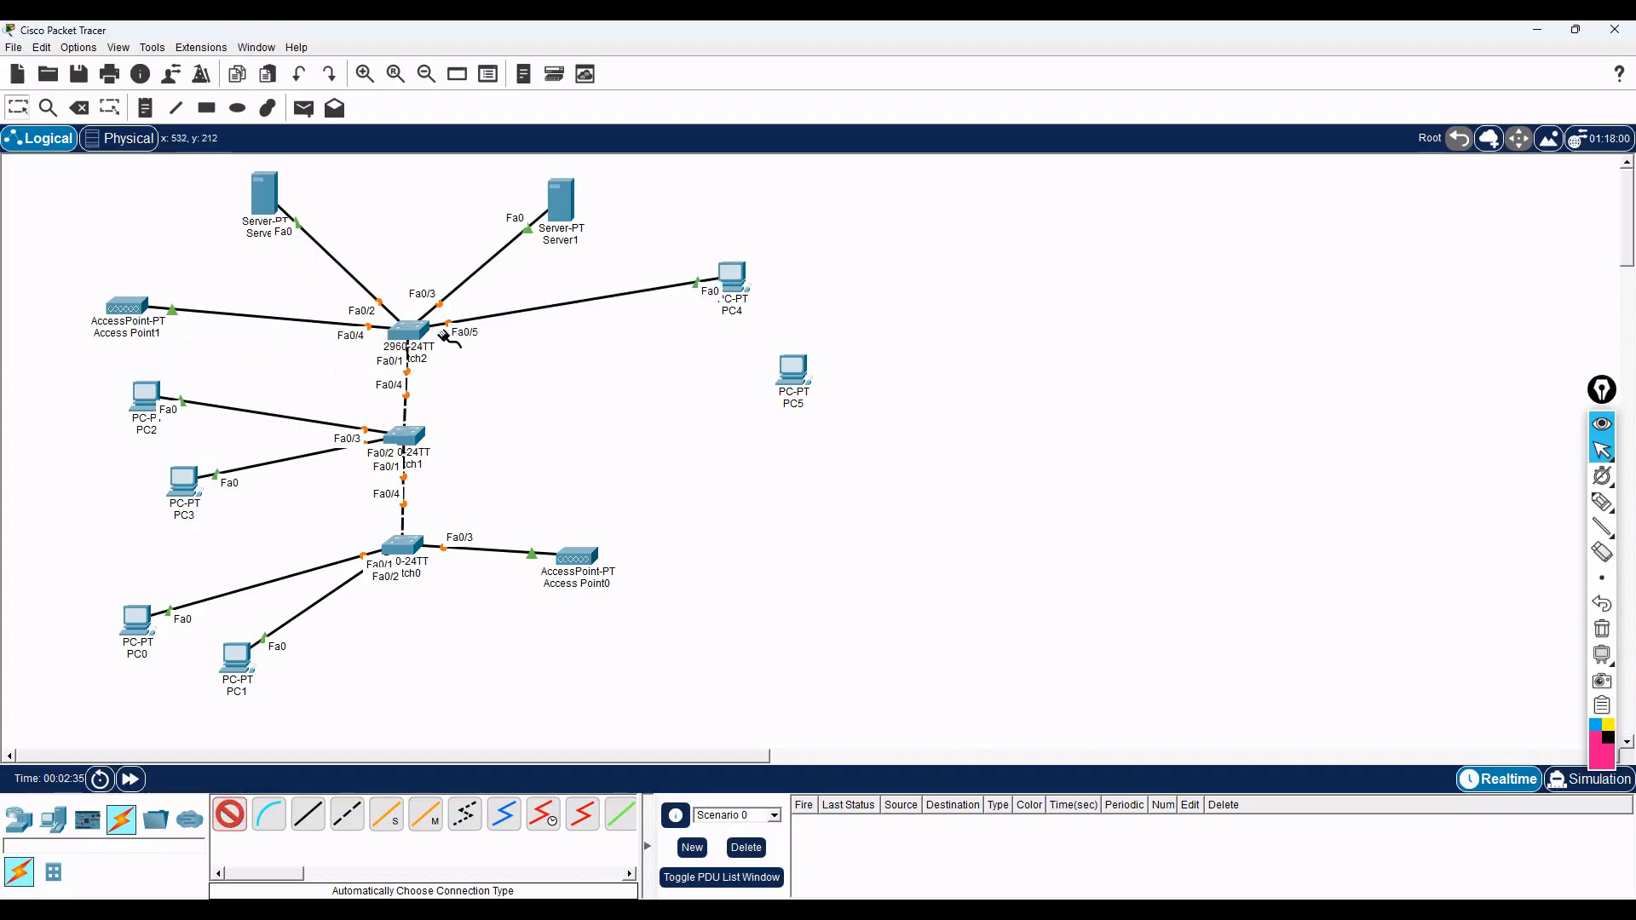
{"action": "left_click", "coordinate": [793, 367]}
{"action": "left_click", "coordinate": [421, 337]}
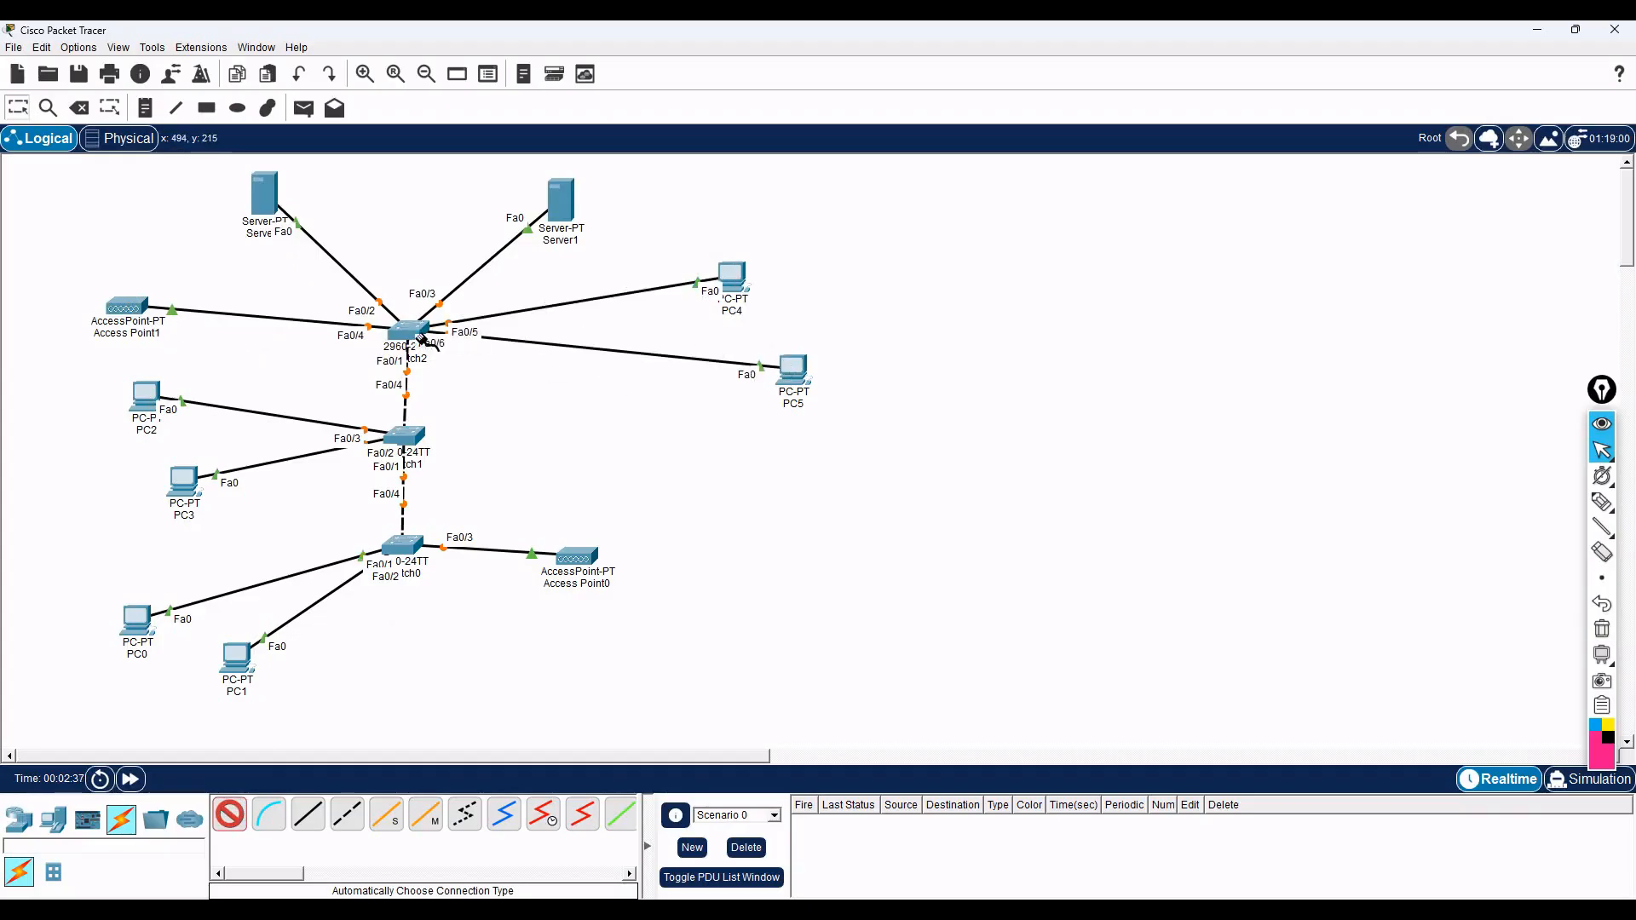
{"action": "key", "text": "Escape"}
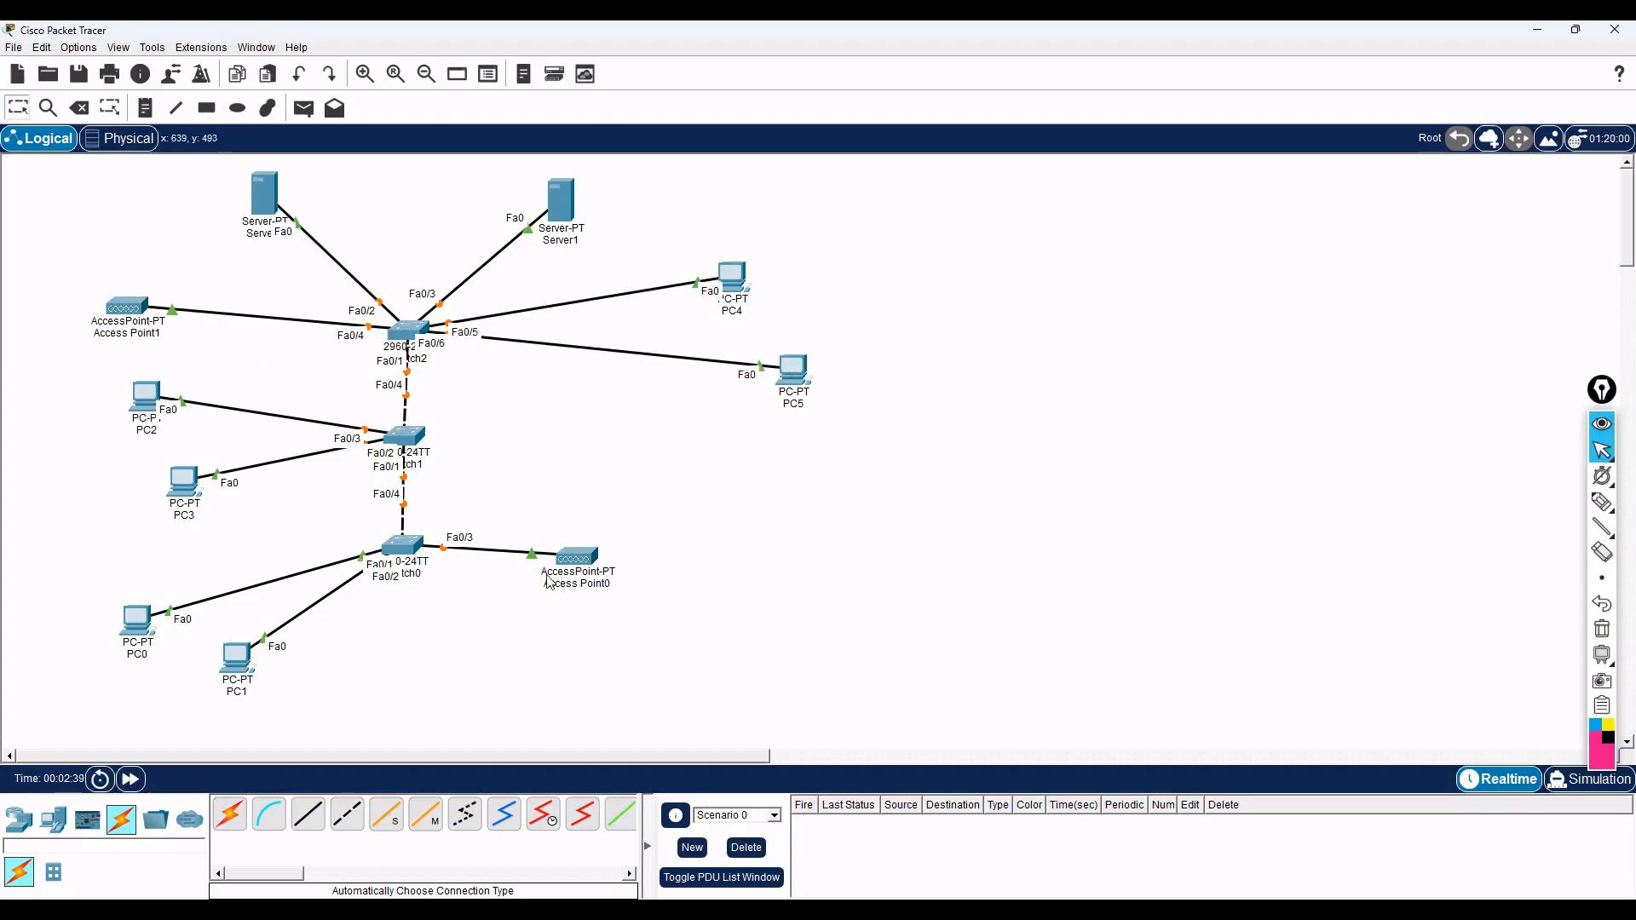
- Spread out the topology by moving Access Point0 right, PC0 and PC1 slightly lower, and Switch2 up between the servers, with Server0 farther left
{"action": "left_click_drag", "start_coordinate": [580, 562], "coordinate": [729, 558]}
{"action": "left_click_drag", "start_coordinate": [237, 657], "coordinate": [273, 683]}
{"action": "left_click_drag", "start_coordinate": [149, 634], "coordinate": [192, 659]}
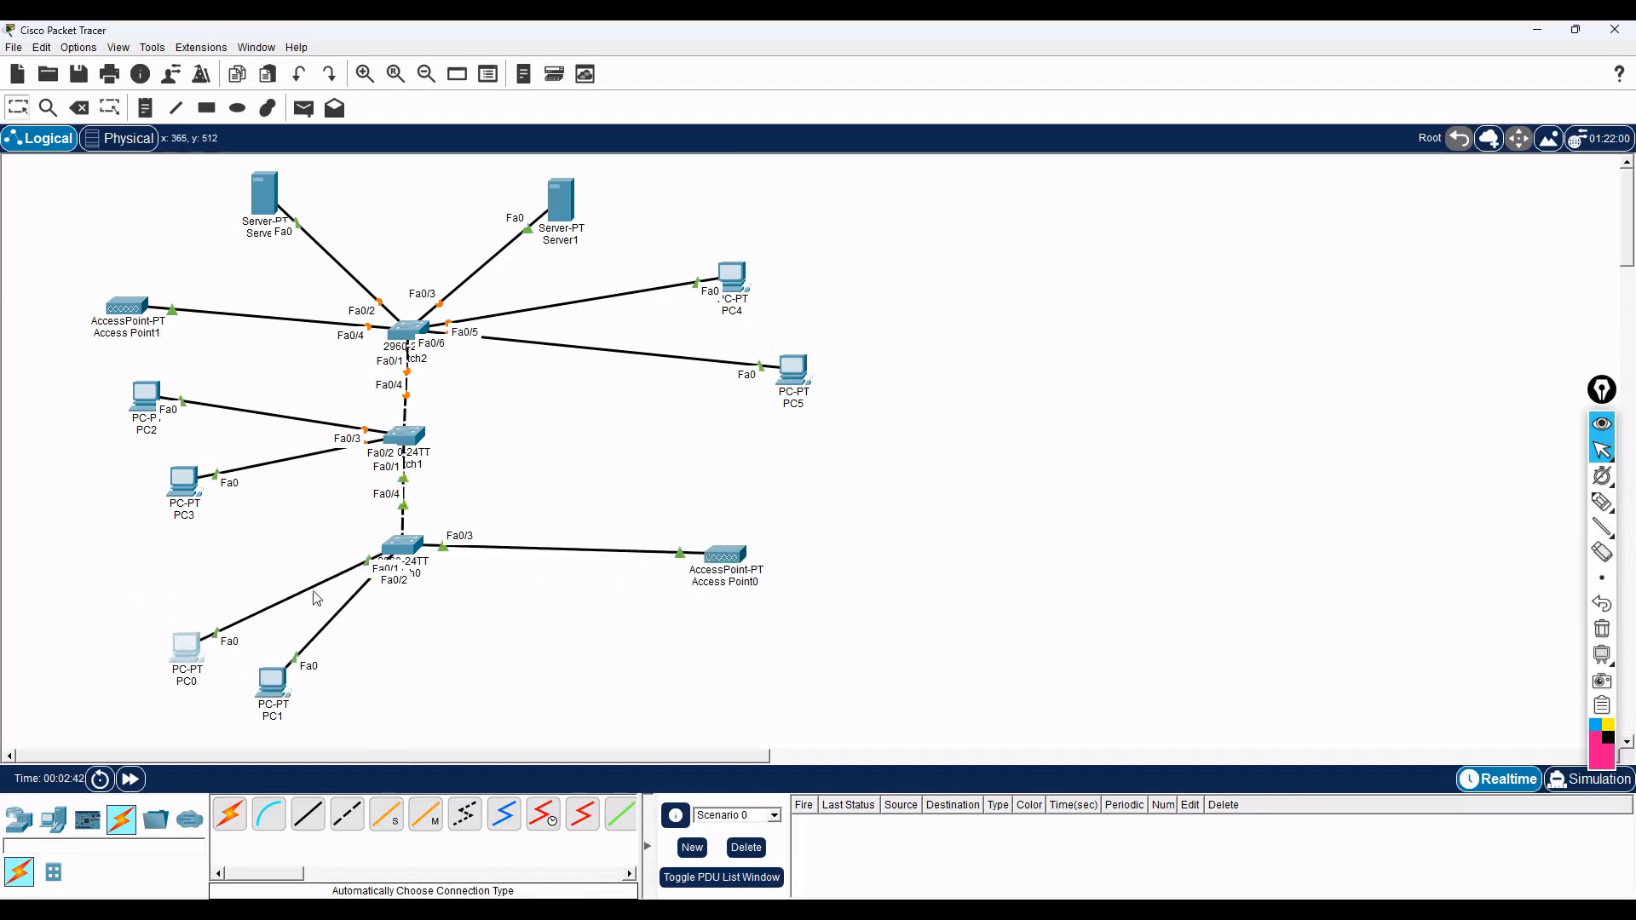
{"action": "left_click_drag", "start_coordinate": [407, 344], "coordinate": [403, 196]}
{"action": "left_click_drag", "start_coordinate": [270, 194], "coordinate": [231, 186]}
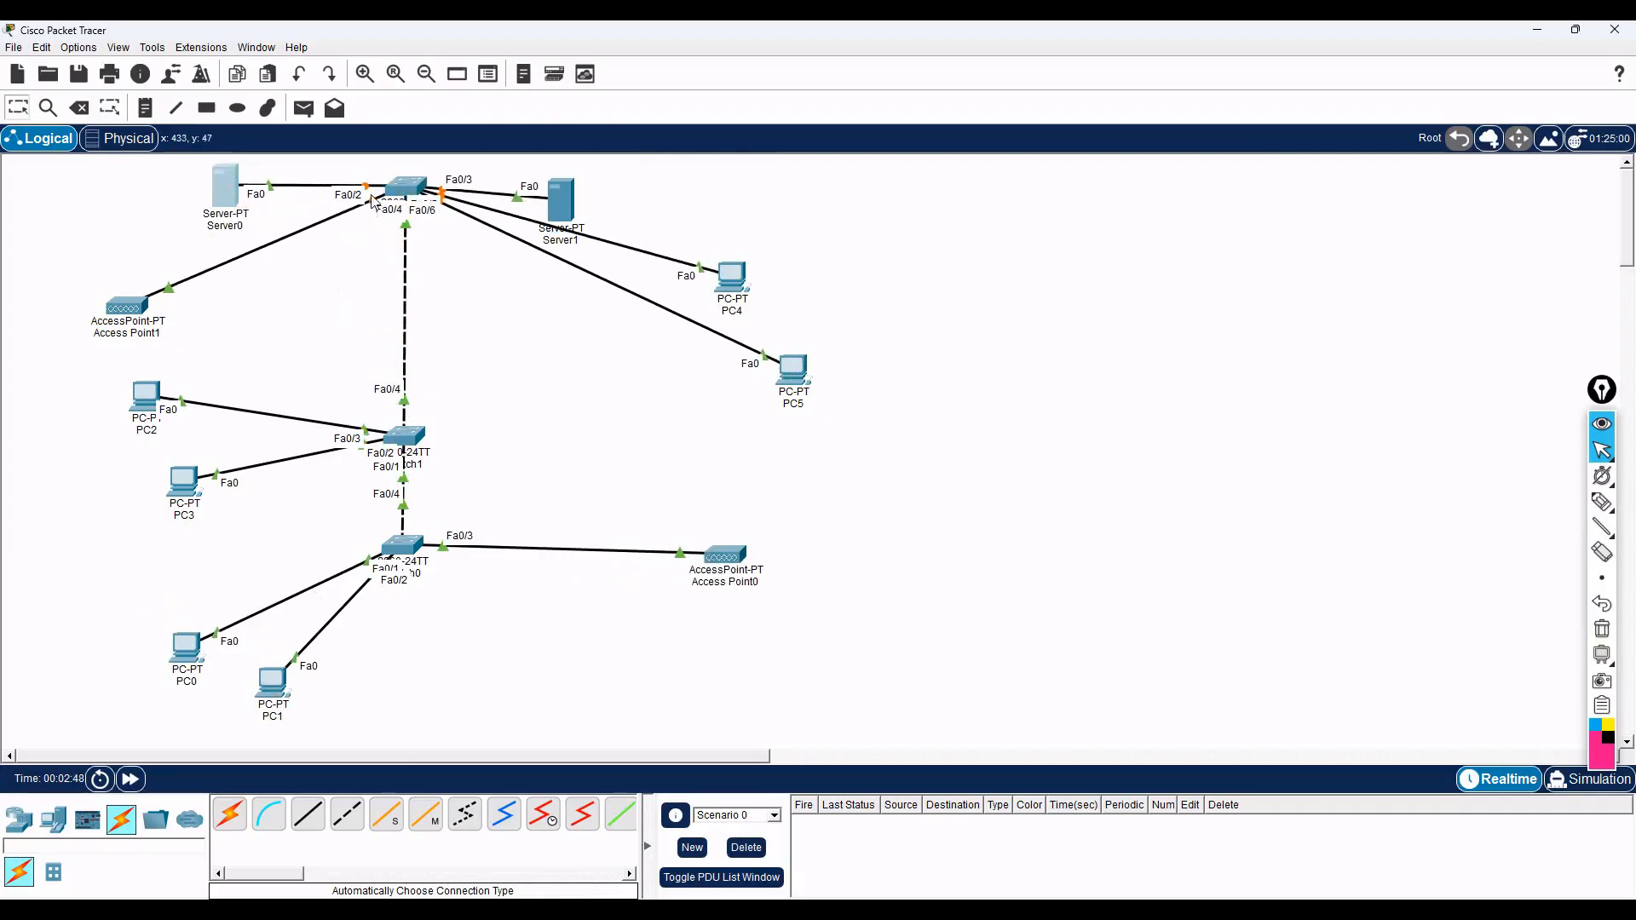
- Move Access Point1's cable from Switch2 to Switch1's FastEthernet0/5 port, and increase the spacing between Access Point1 and PC2
{"action": "left_click_drag", "start_coordinate": [375, 208], "coordinate": [405, 435]}
{"action": "left_click", "coordinate": [444, 465]}
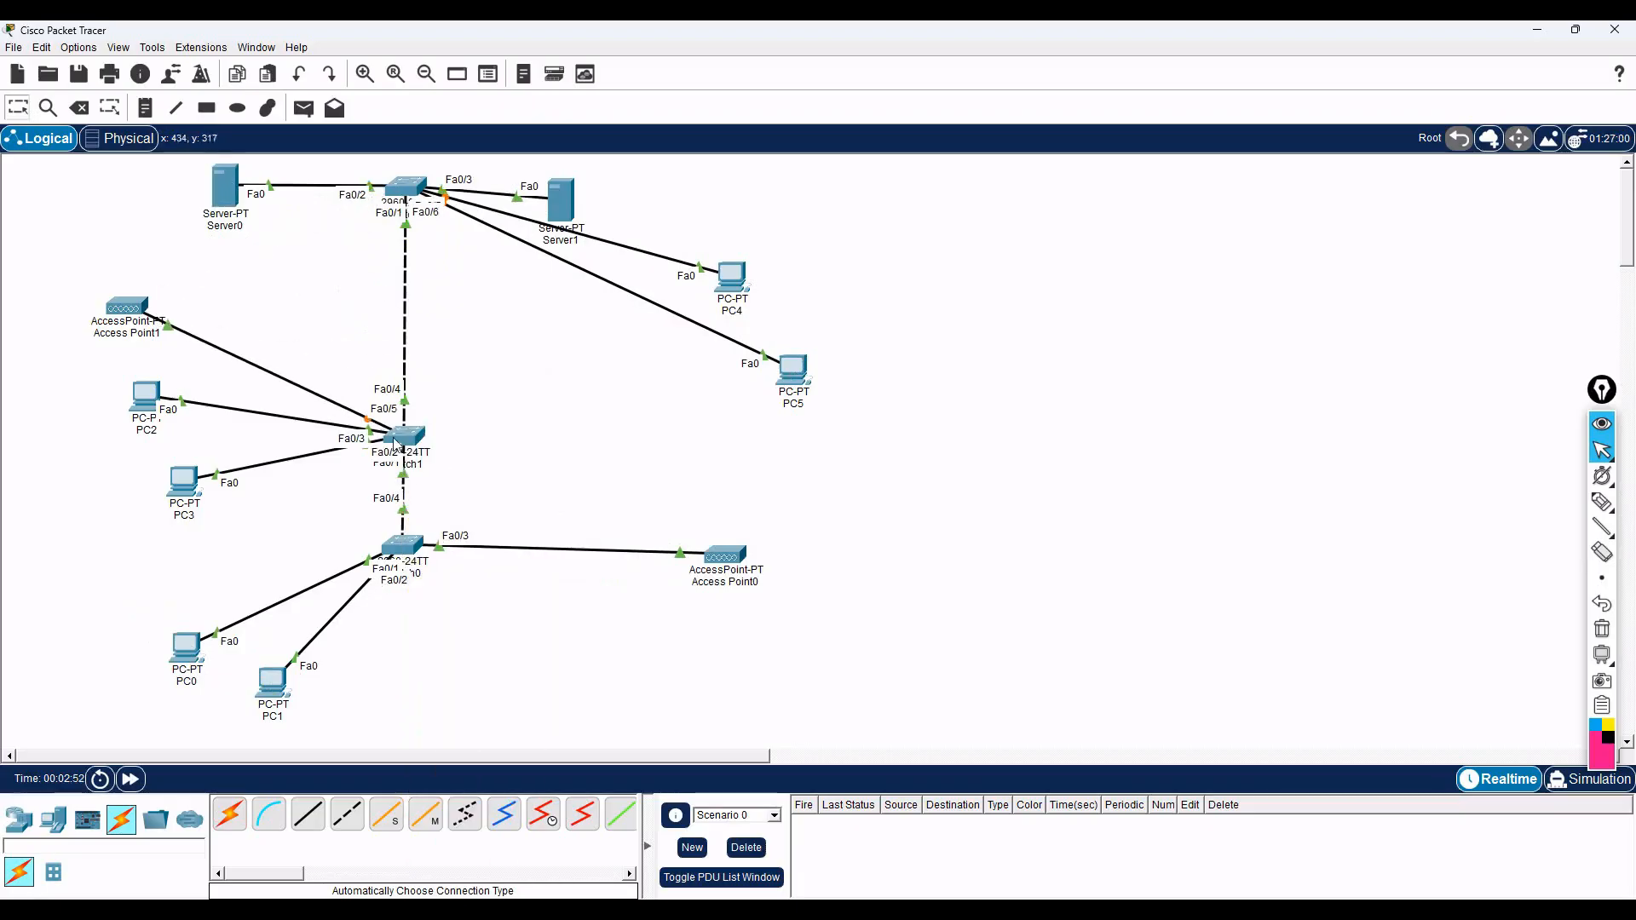
{"action": "left_click_drag", "start_coordinate": [147, 407], "coordinate": [157, 426]}
{"action": "left_click_drag", "start_coordinate": [146, 306], "coordinate": [135, 275]}
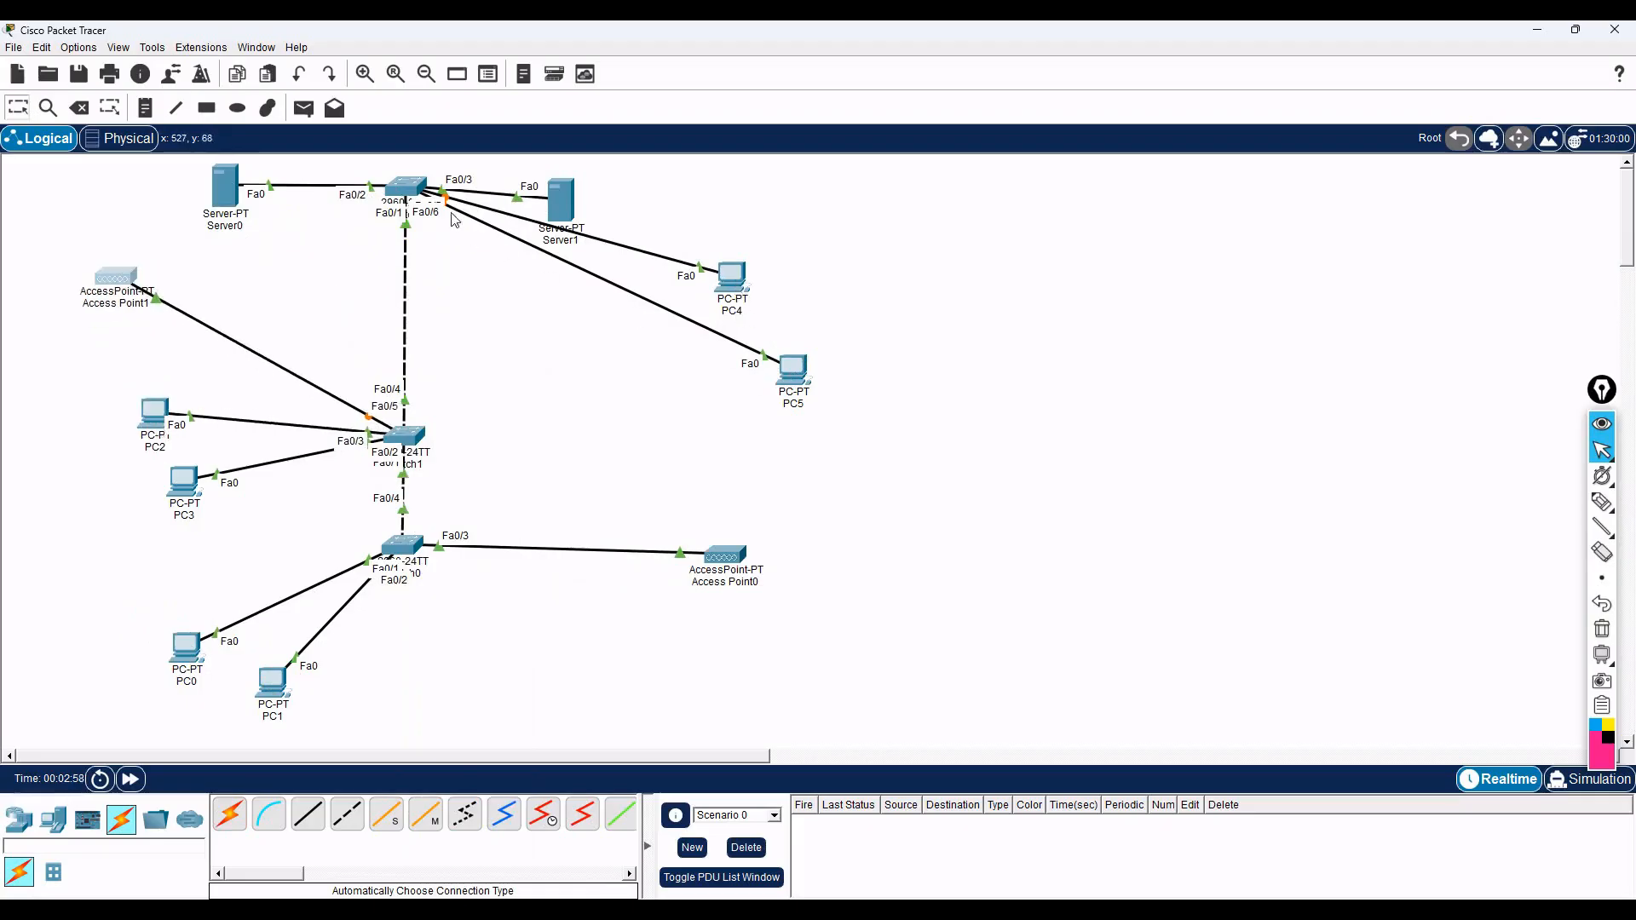
- Move the Switch2 cable ends of PC5 and PC4 to Switch1's FastEthernet0/6 and FastEthernet0/7 ports, repositioning PC5 beside Switch1
{"action": "left_click_drag", "start_coordinate": [792, 371], "coordinate": [551, 482]}
{"action": "left_click_drag", "start_coordinate": [424, 226], "coordinate": [421, 438]}
{"action": "left_click", "coordinate": [452, 463]}
{"action": "left_click_drag", "start_coordinate": [552, 483], "coordinate": [746, 420]}
{"action": "left_click_drag", "start_coordinate": [446, 201], "coordinate": [437, 439]}
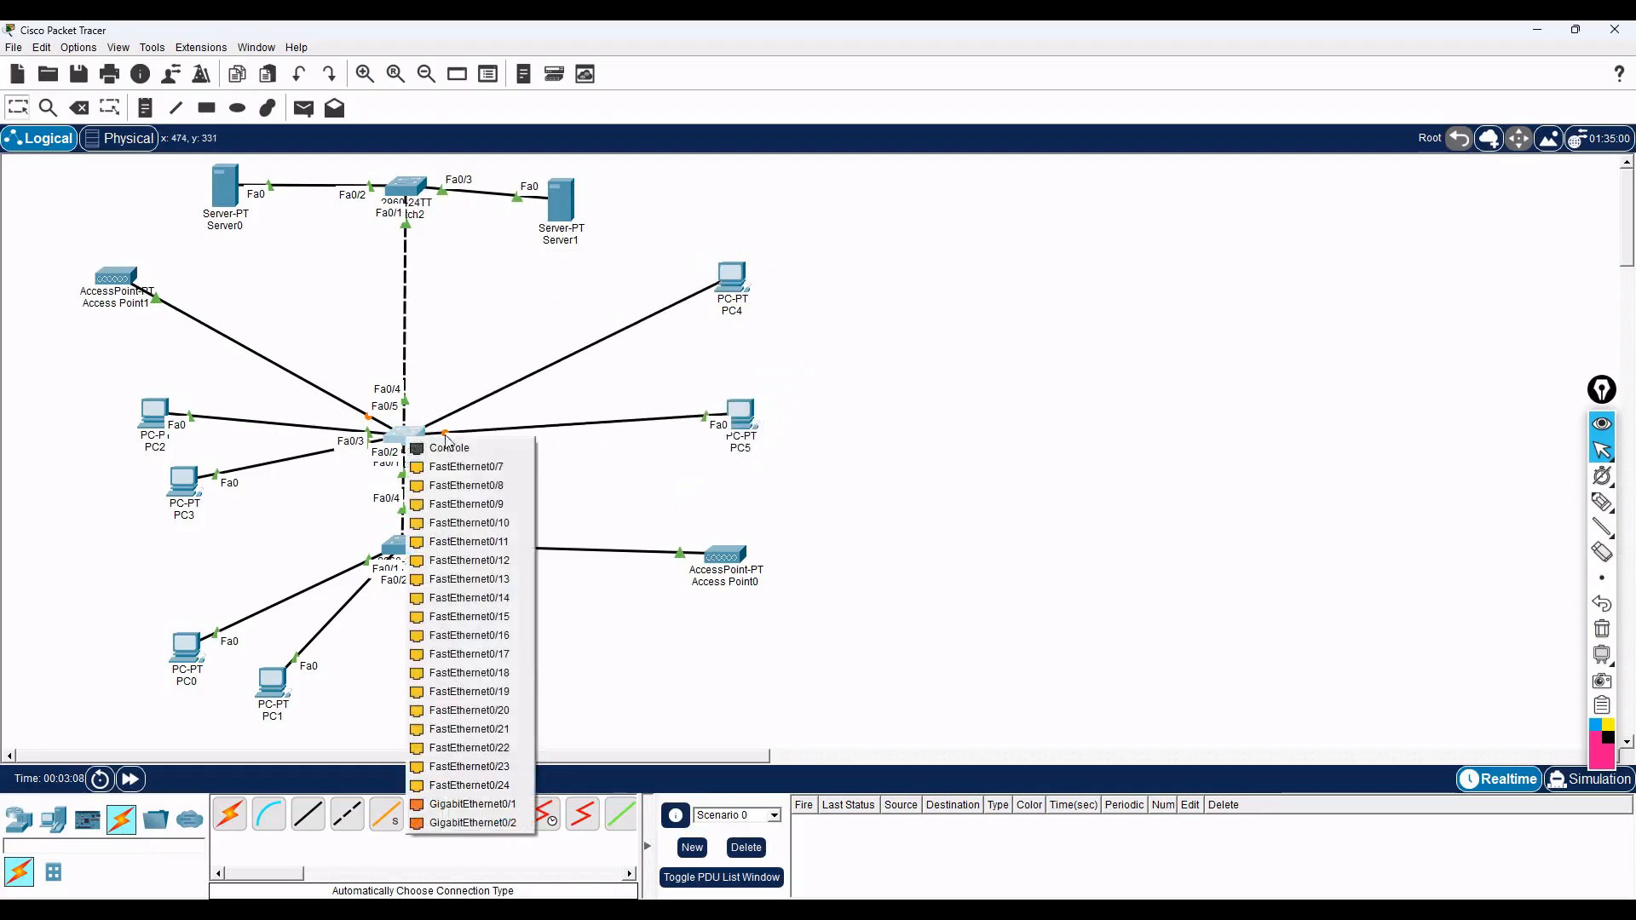
{"action": "left_click", "coordinate": [456, 467]}
- Move PC5, PC3 and PC2 outward, farther away from Switch1
{"action": "left_click_drag", "start_coordinate": [750, 424], "coordinate": [803, 455]}
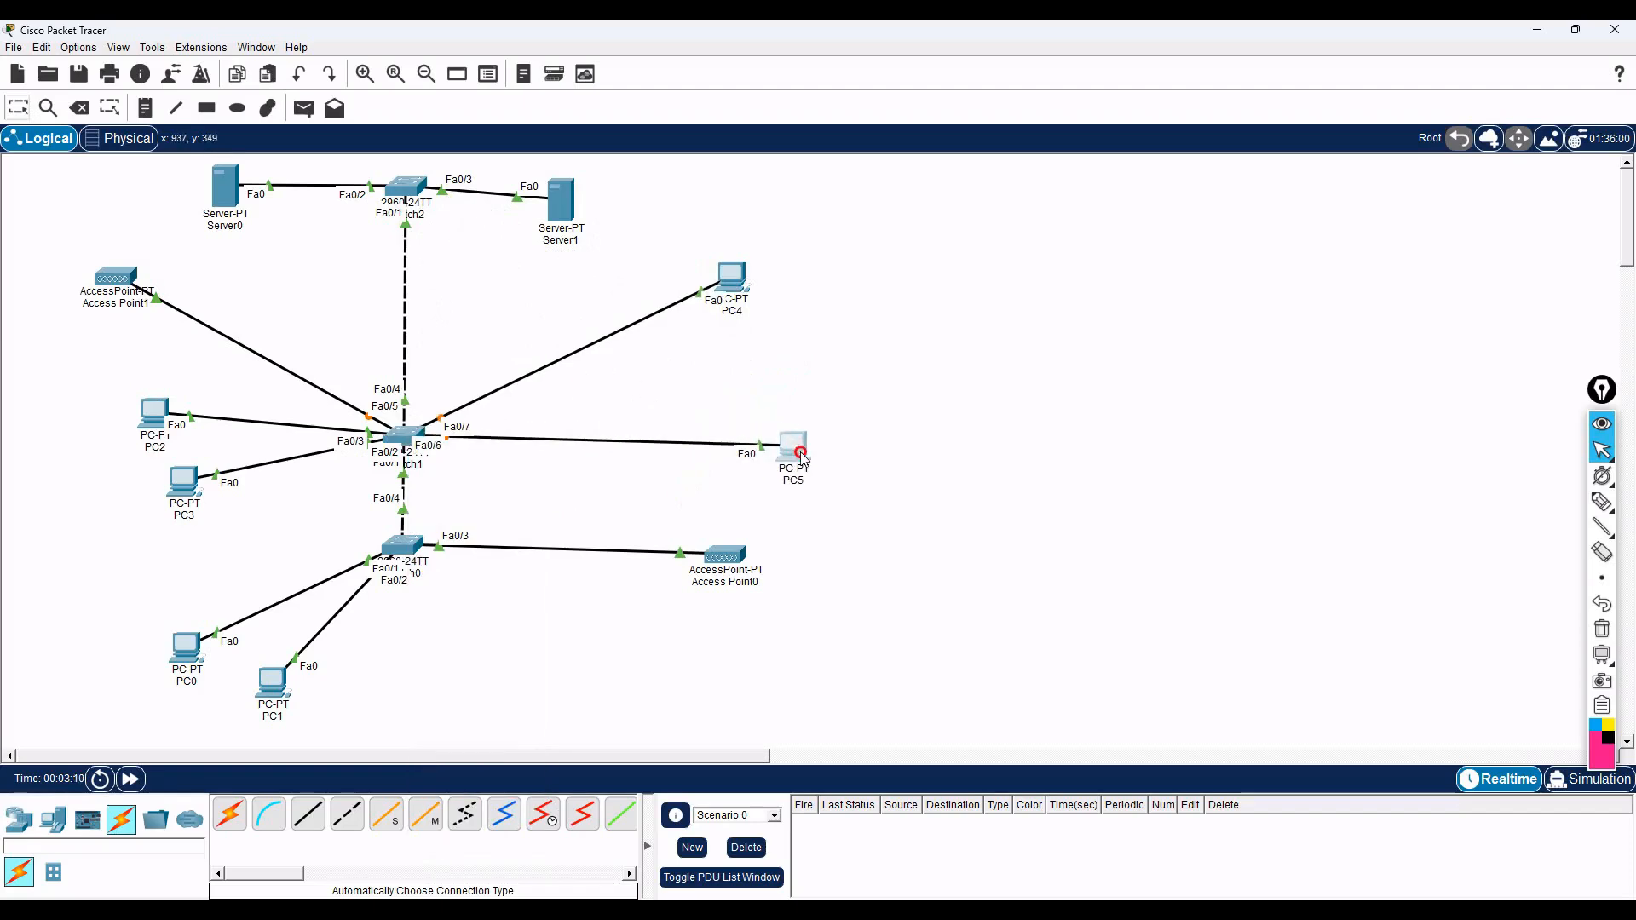
{"action": "left_click_drag", "start_coordinate": [177, 503], "coordinate": [89, 499]}
{"action": "left_click_drag", "start_coordinate": [152, 415], "coordinate": [122, 402]}
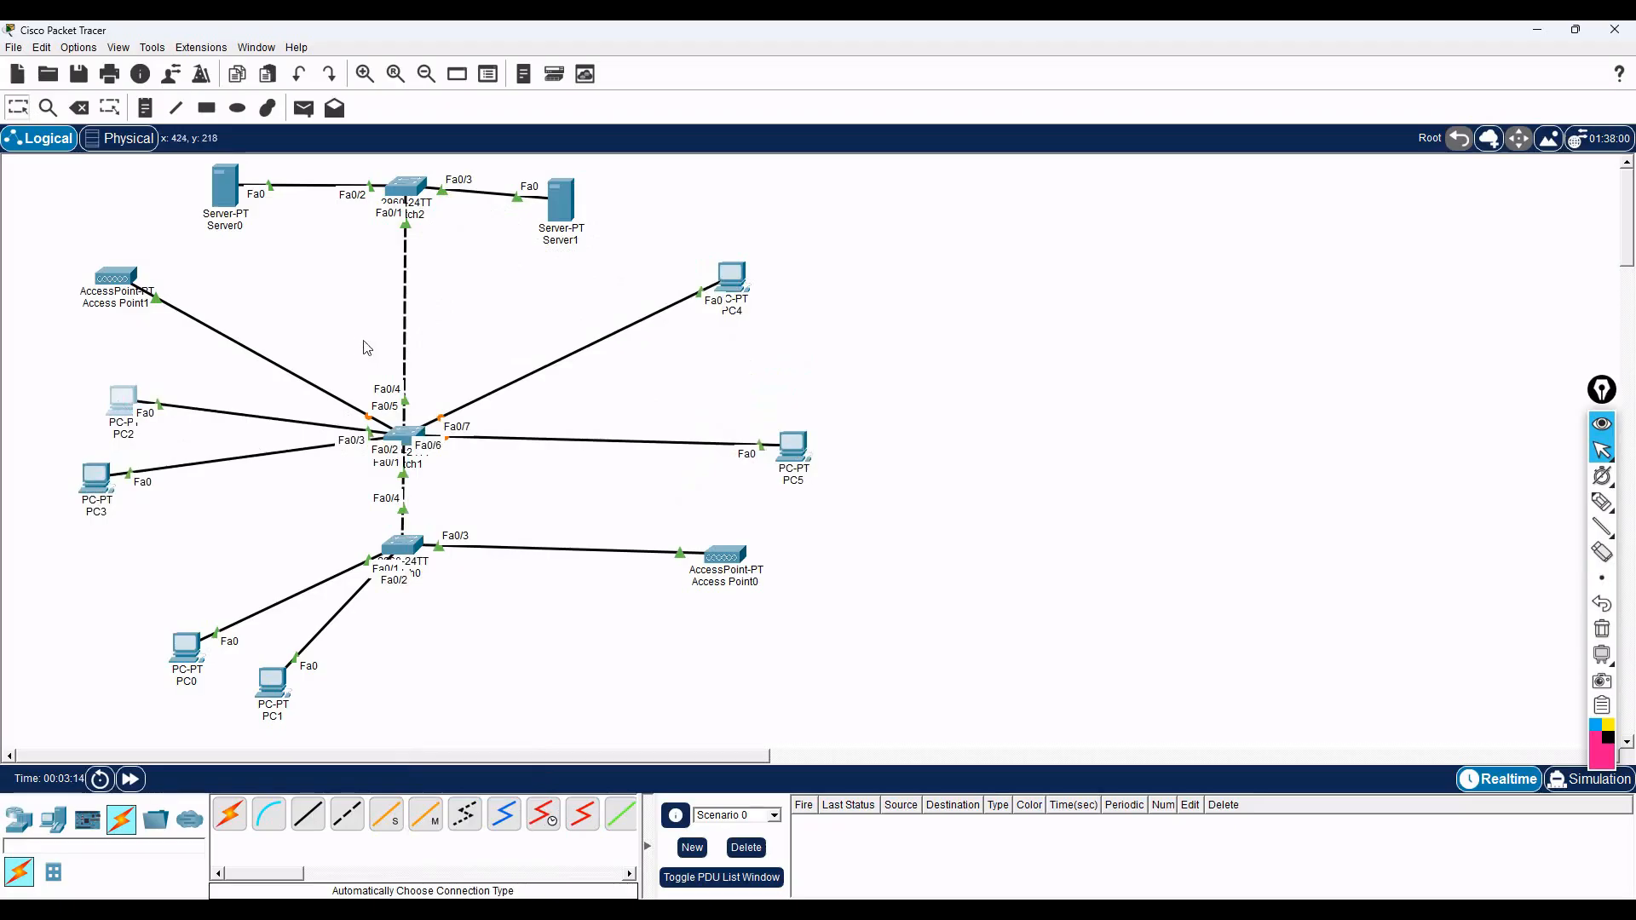
- Move Switch0 lower, farther from Switch1, and place PC0 and PC1 above each other on its left side below PC3
{"action": "left_click_drag", "start_coordinate": [413, 560], "coordinate": [417, 614]}
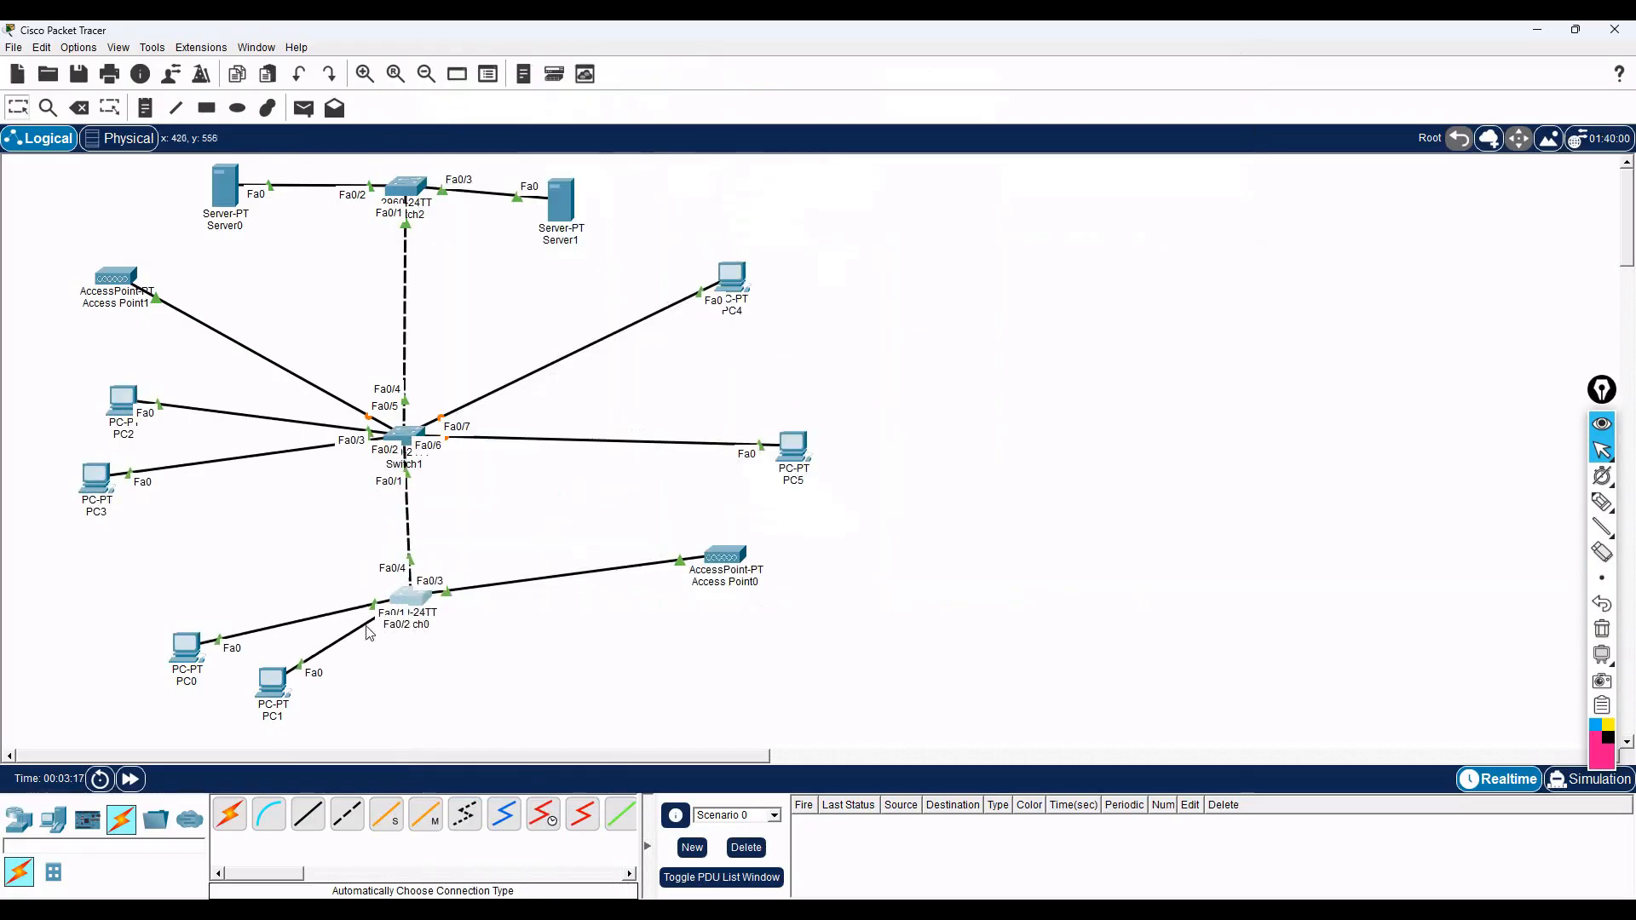
{"action": "left_click_drag", "start_coordinate": [186, 650], "coordinate": [170, 554]}
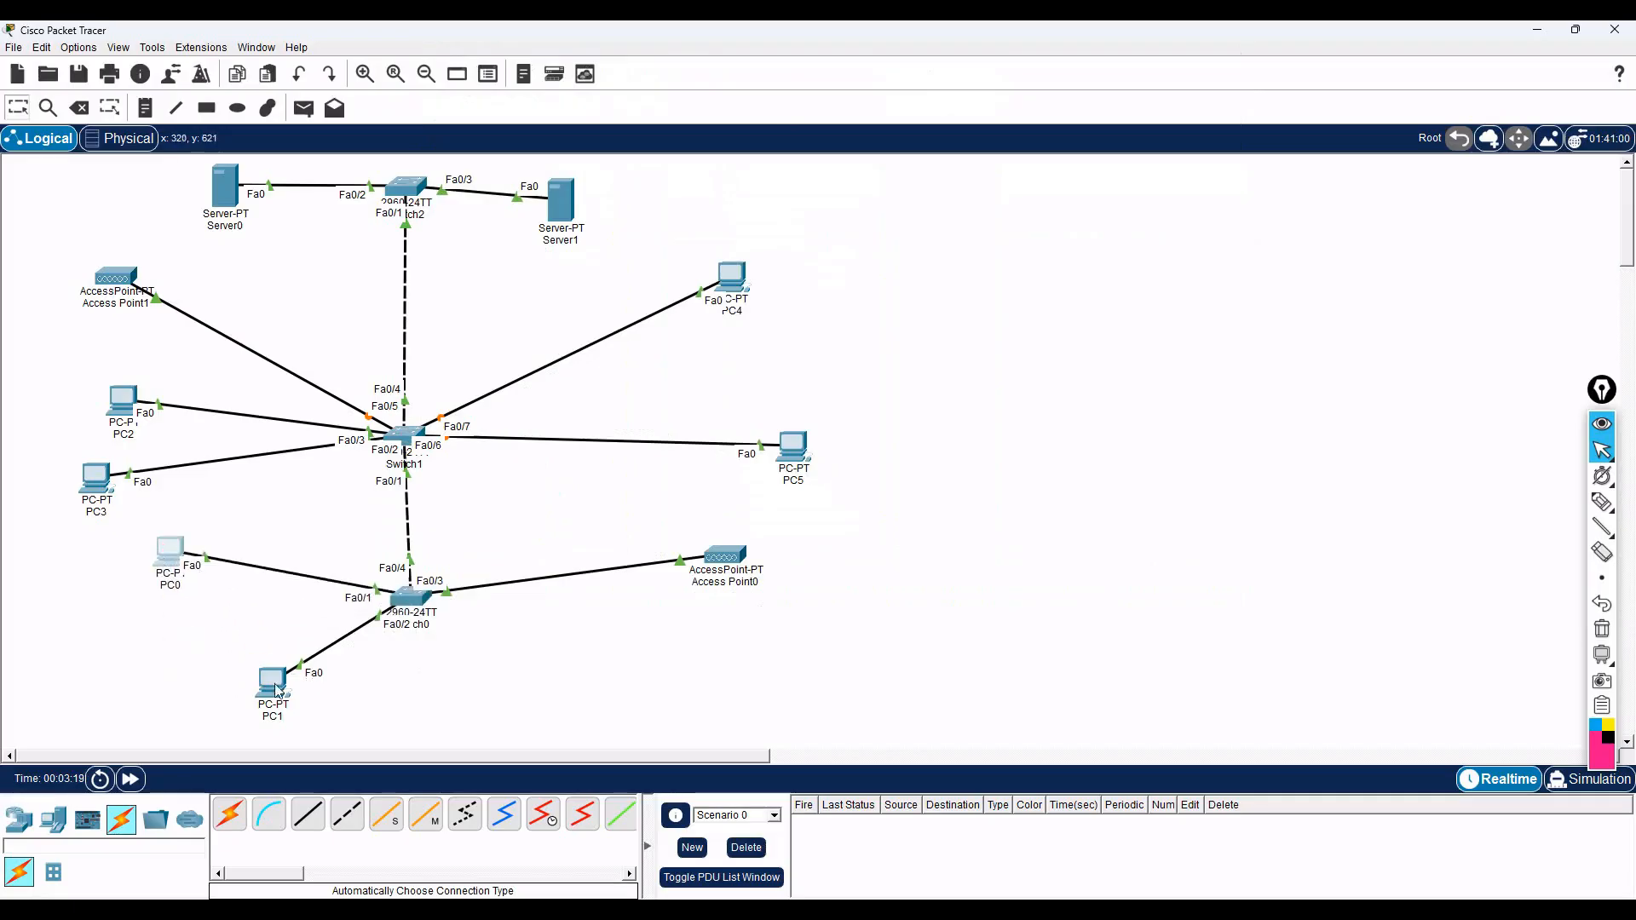
{"action": "left_click_drag", "start_coordinate": [278, 690], "coordinate": [161, 628]}
- Rename Switch0 as SW1, Switch1 as SW2 and Switch2 as SW3
{"action": "left_click", "coordinate": [429, 626]}
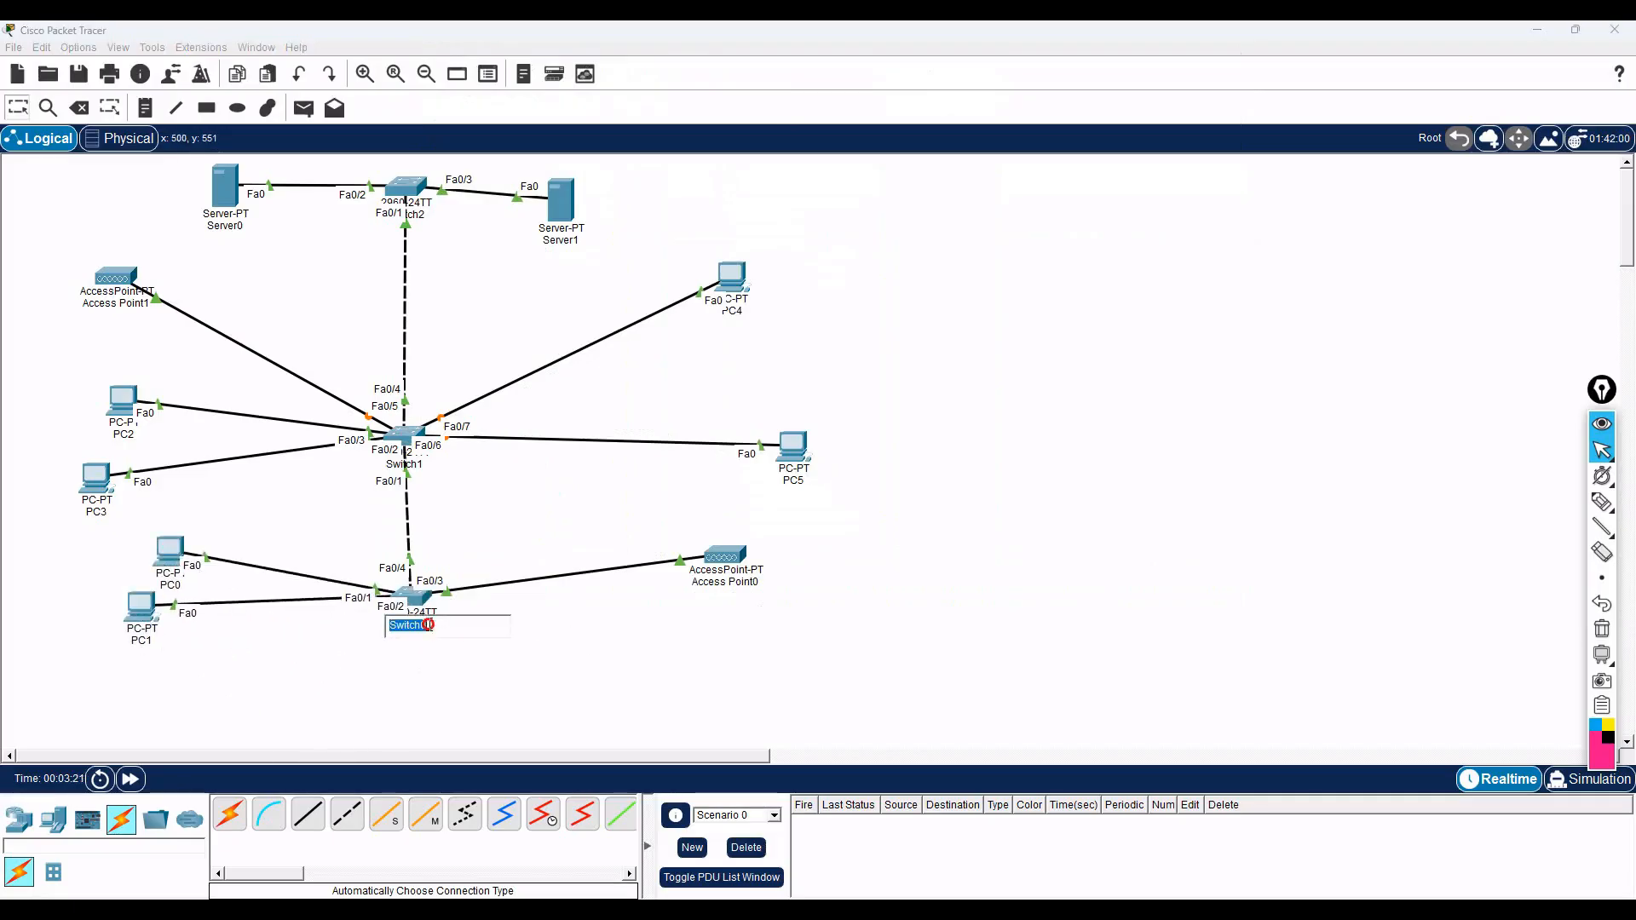
{"action": "type", "text": "SW1"}
{"action": "key", "text": "Return"}
{"action": "left_click", "coordinate": [404, 464]}
{"action": "type", "text": "SW2"}
{"action": "left_click", "coordinate": [544, 499]}
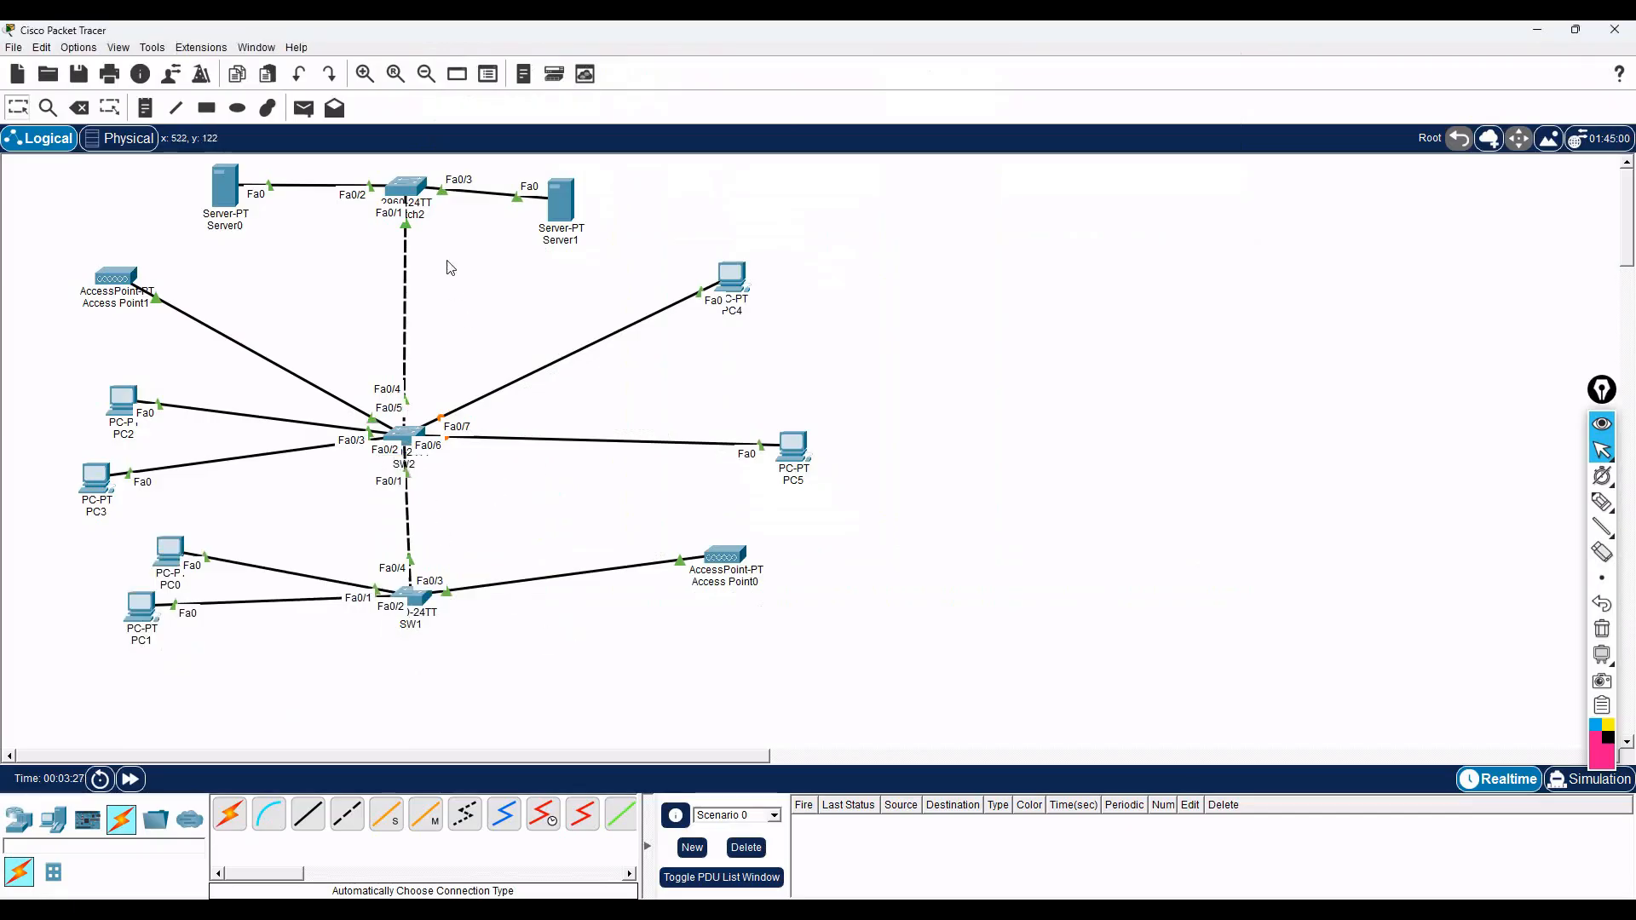
{"action": "left_click", "coordinate": [417, 214]}
{"action": "type", "text": "S"}
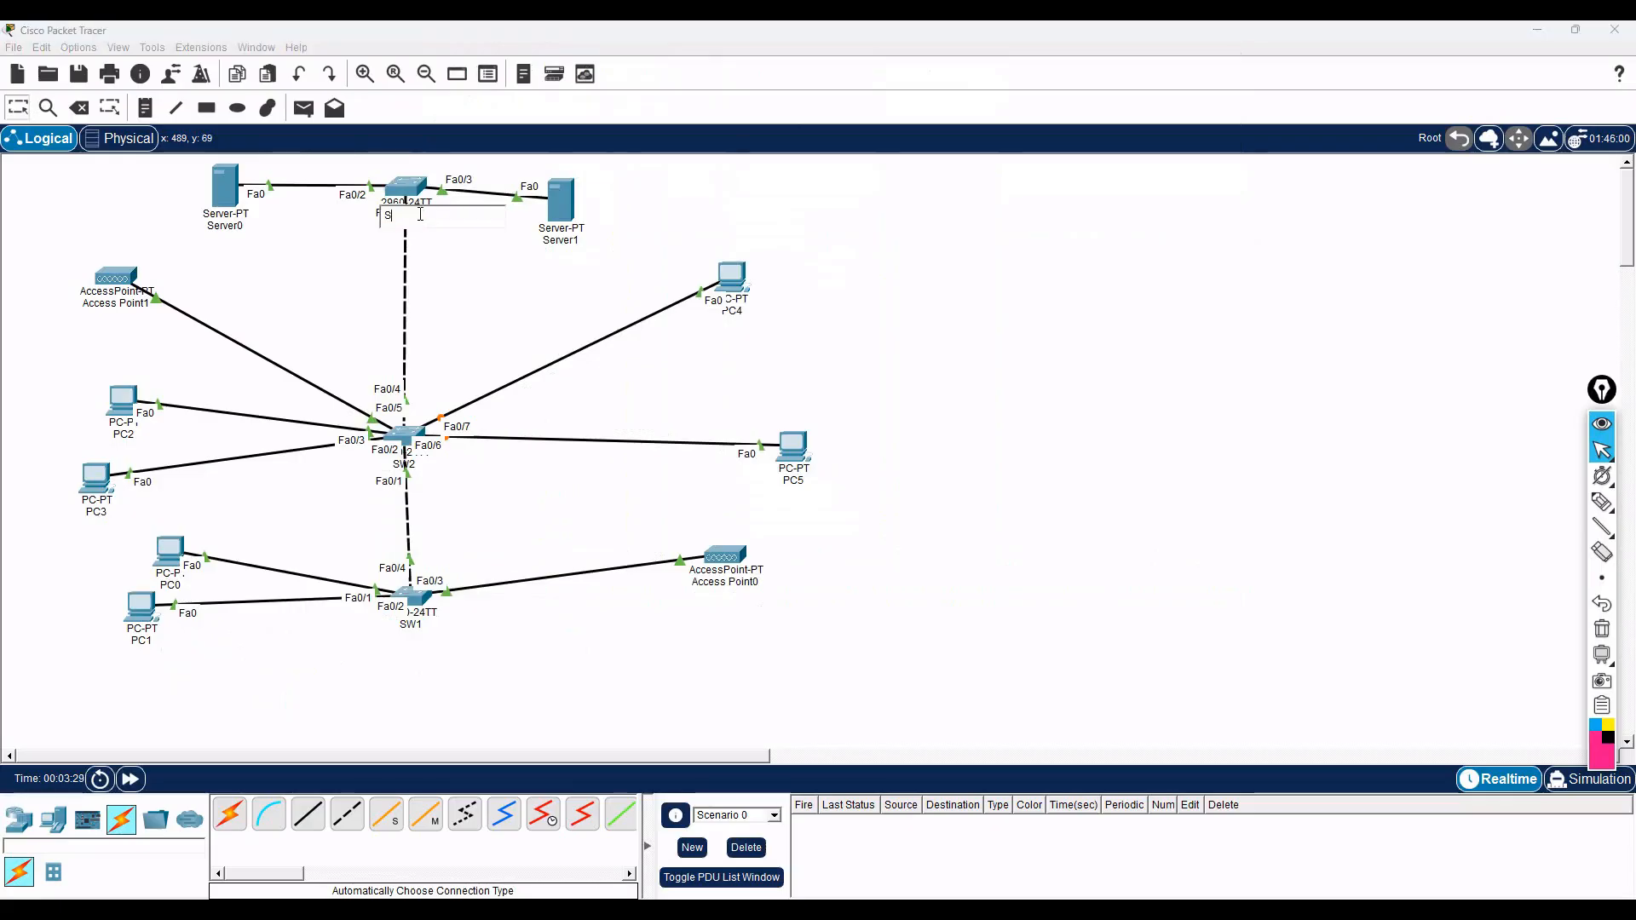
{"action": "left_click", "coordinate": [1020, 302]}
- Space PC0 and PC1 farther apart, and draw lime-green filled rectangles around PC0 and PC1, PC4 and PC5, and Server0
{"action": "left_click_drag", "start_coordinate": [141, 611], "coordinate": [149, 656]}
{"action": "left_click_drag", "start_coordinate": [167, 550], "coordinate": [143, 565]}
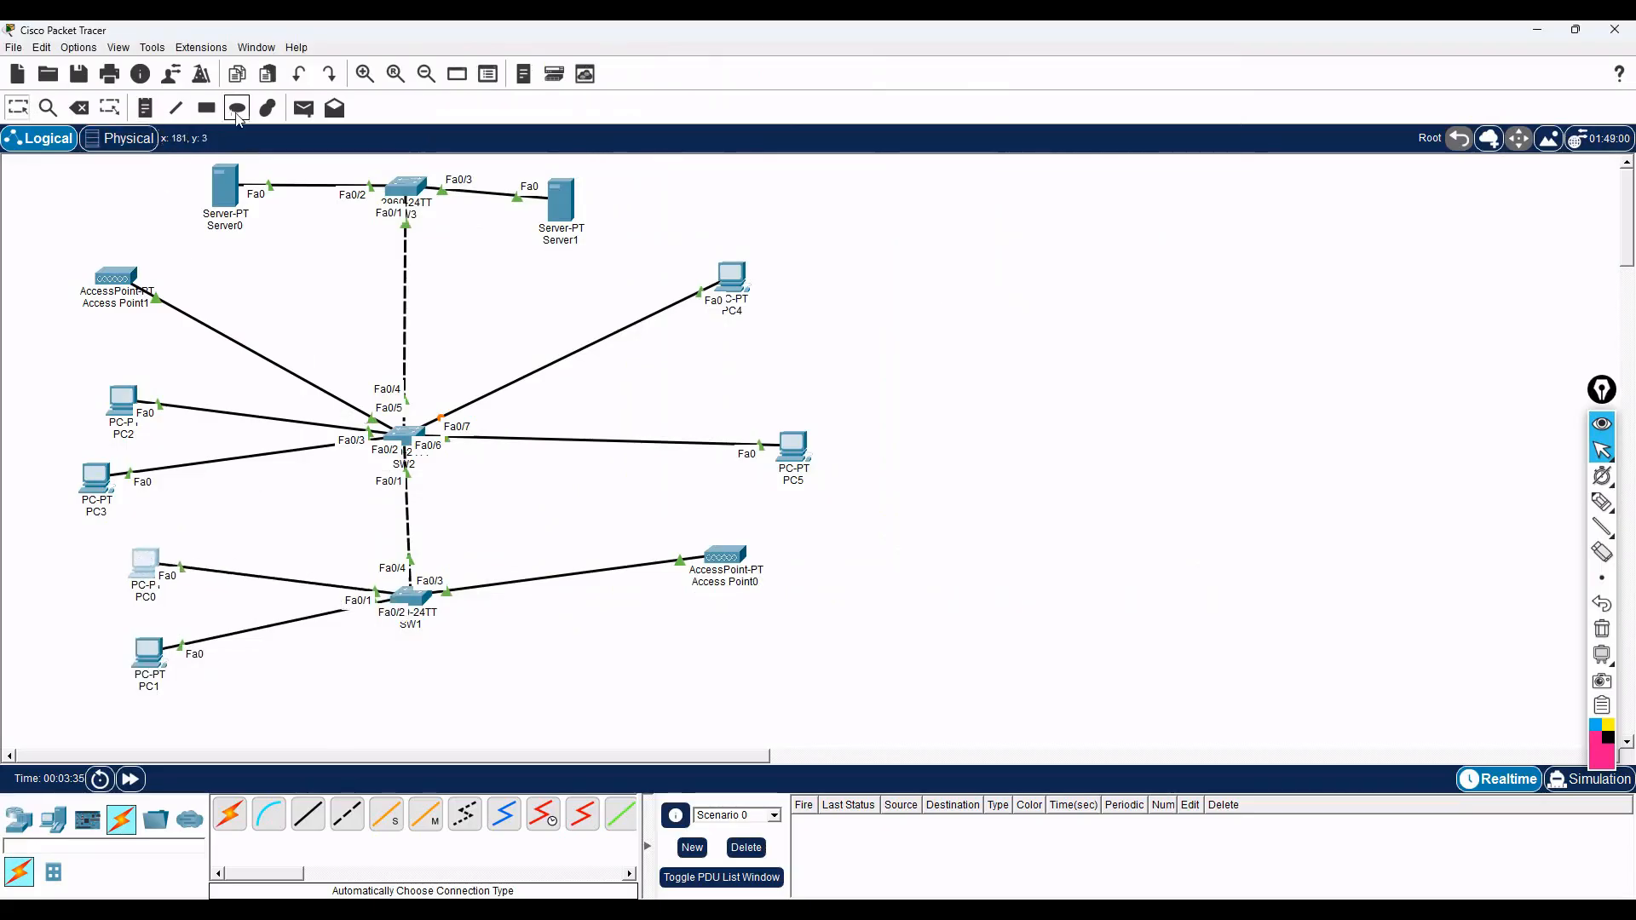
{"action": "left_click", "coordinate": [207, 108]}
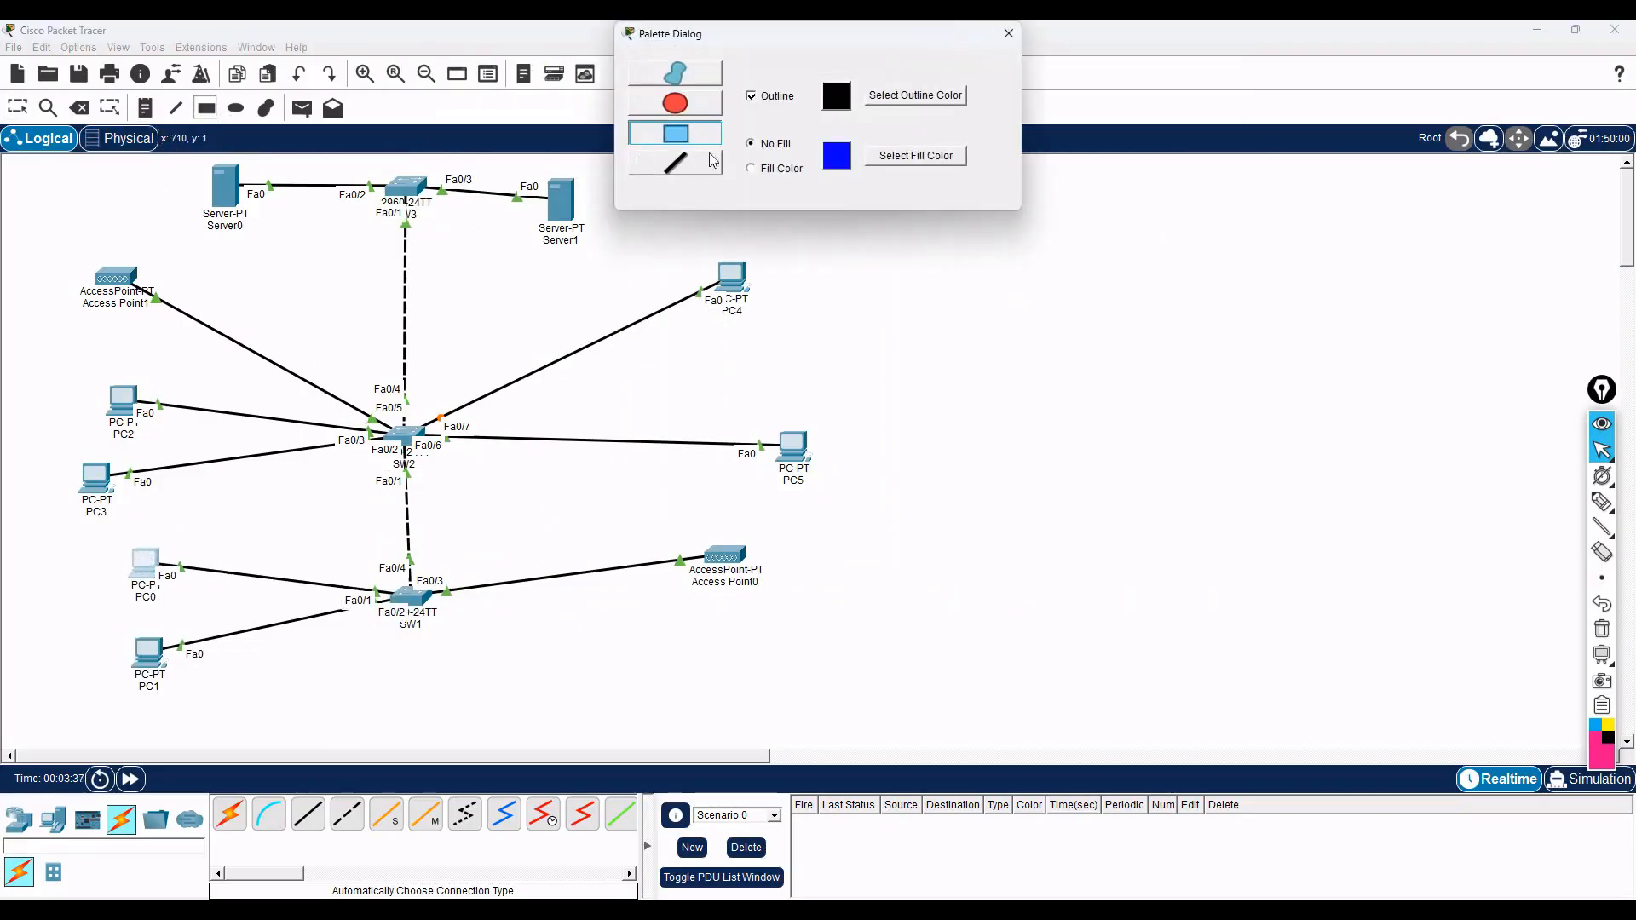
{"action": "left_click", "coordinate": [781, 168]}
{"action": "left_click", "coordinate": [882, 161]}
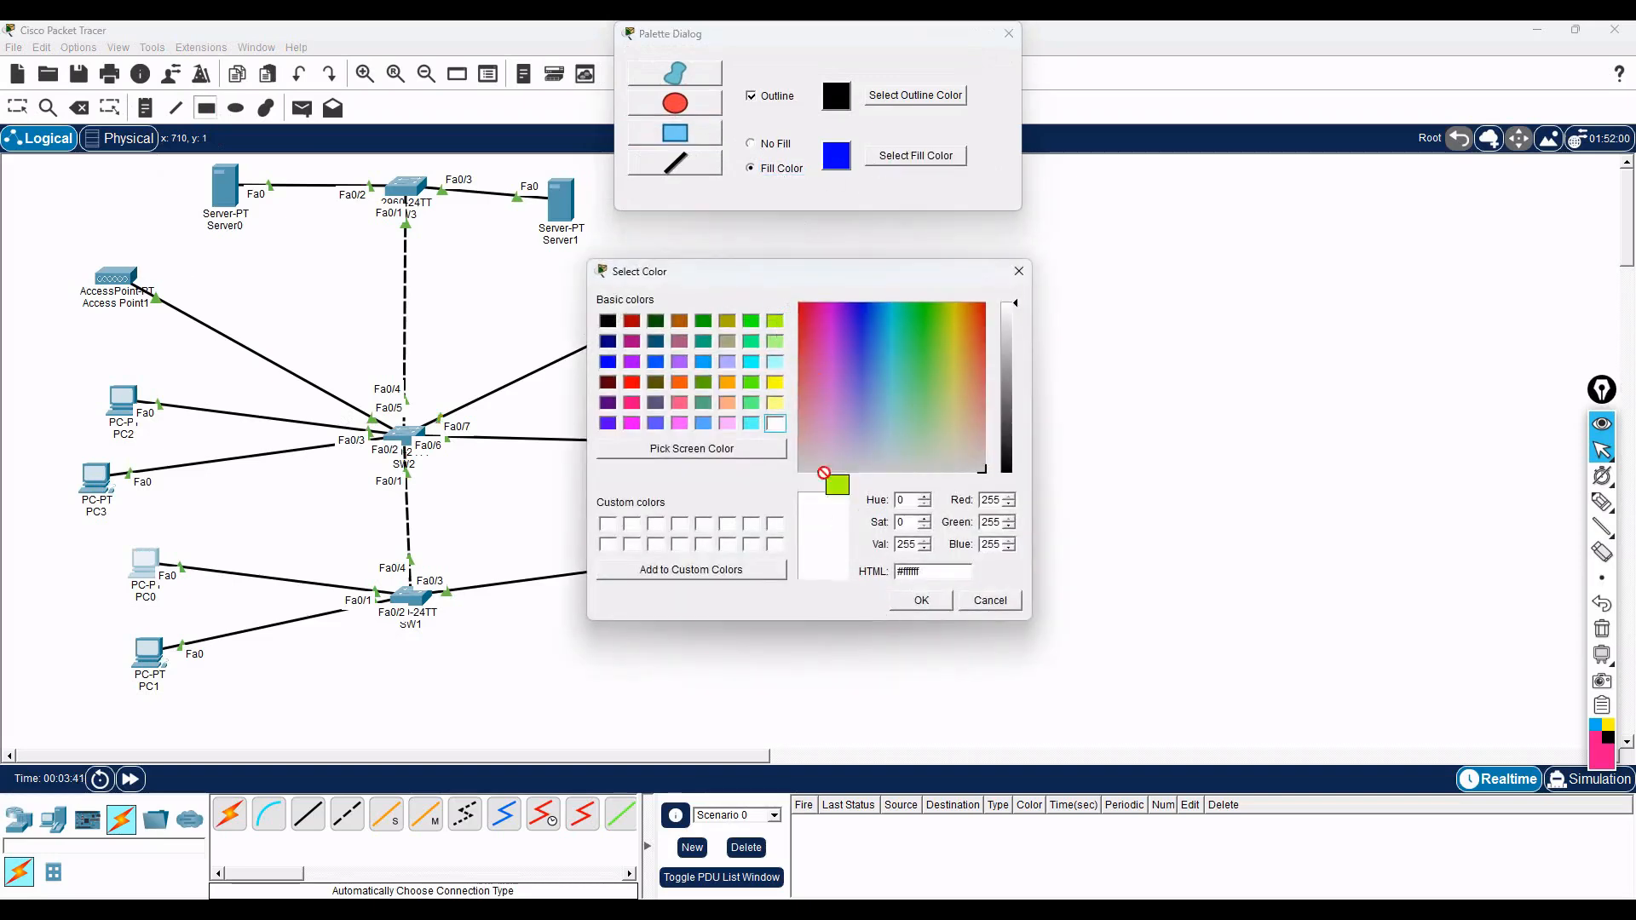
{"action": "left_click", "coordinate": [921, 599]}
{"action": "mouse_move", "coordinate": [77, 531]}
{"action": "left_mouse_down"}
{"action": "mouse_move", "coordinate": [249, 601]}
{"action": "mouse_move", "coordinate": [252, 707]}
{"action": "left_mouse_up"}
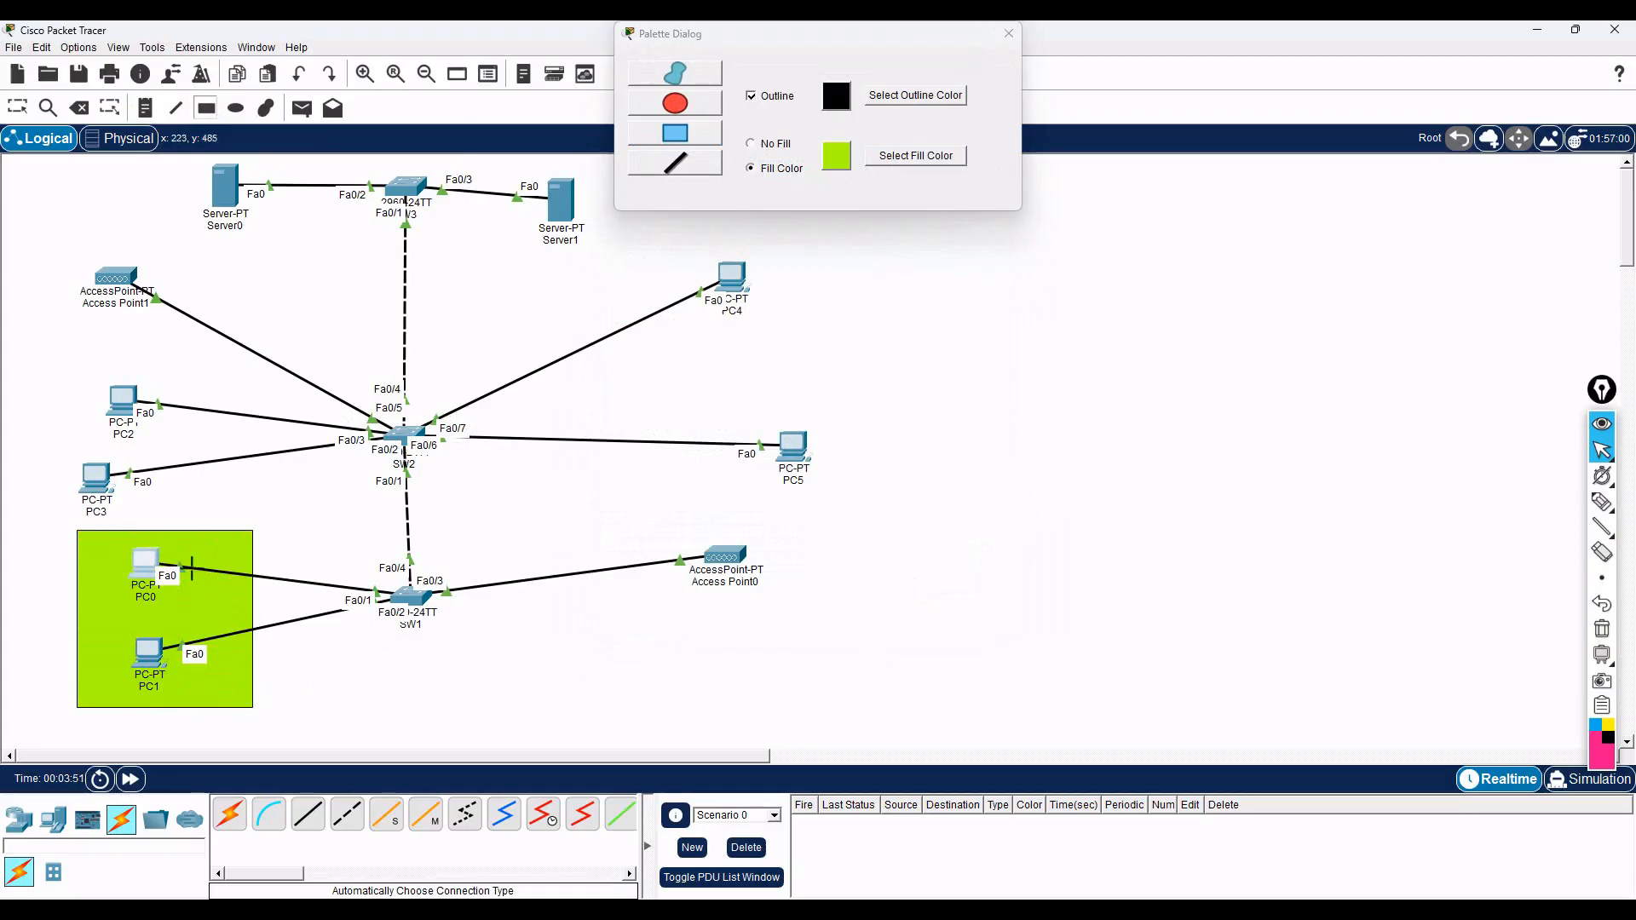
{"action": "left_click_drag", "start_coordinate": [702, 240], "coordinate": [892, 495]}
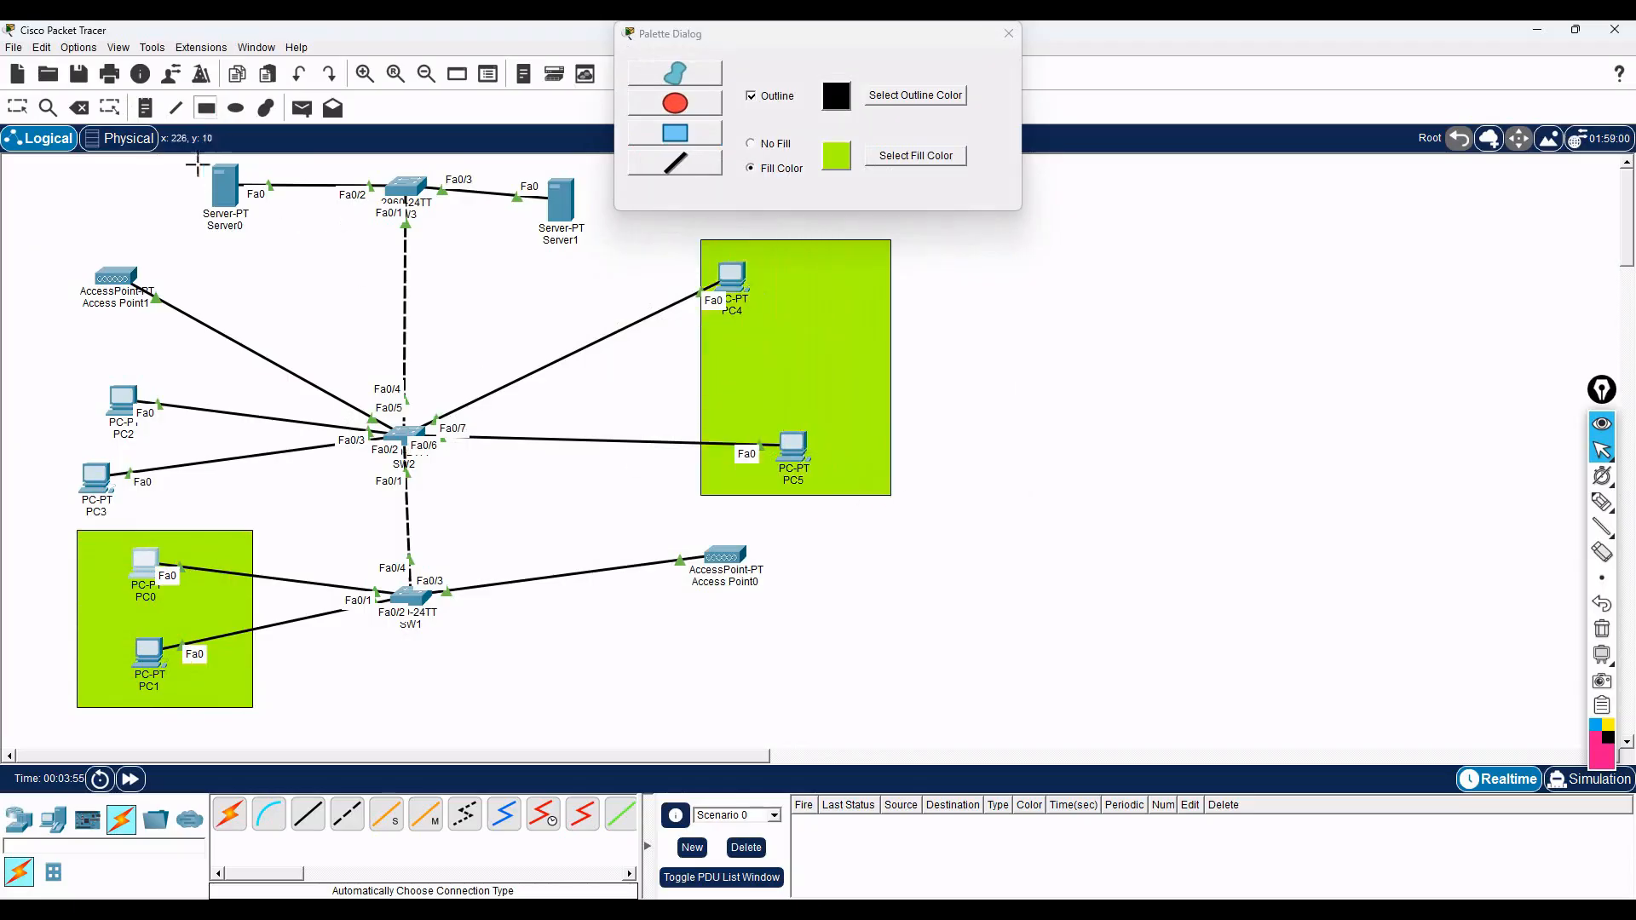
{"action": "mouse_move", "coordinate": [179, 157]}
{"action": "left_mouse_down"}
{"action": "mouse_move", "coordinate": [300, 225]}
{"action": "mouse_move", "coordinate": [296, 248]}
{"action": "left_mouse_up"}
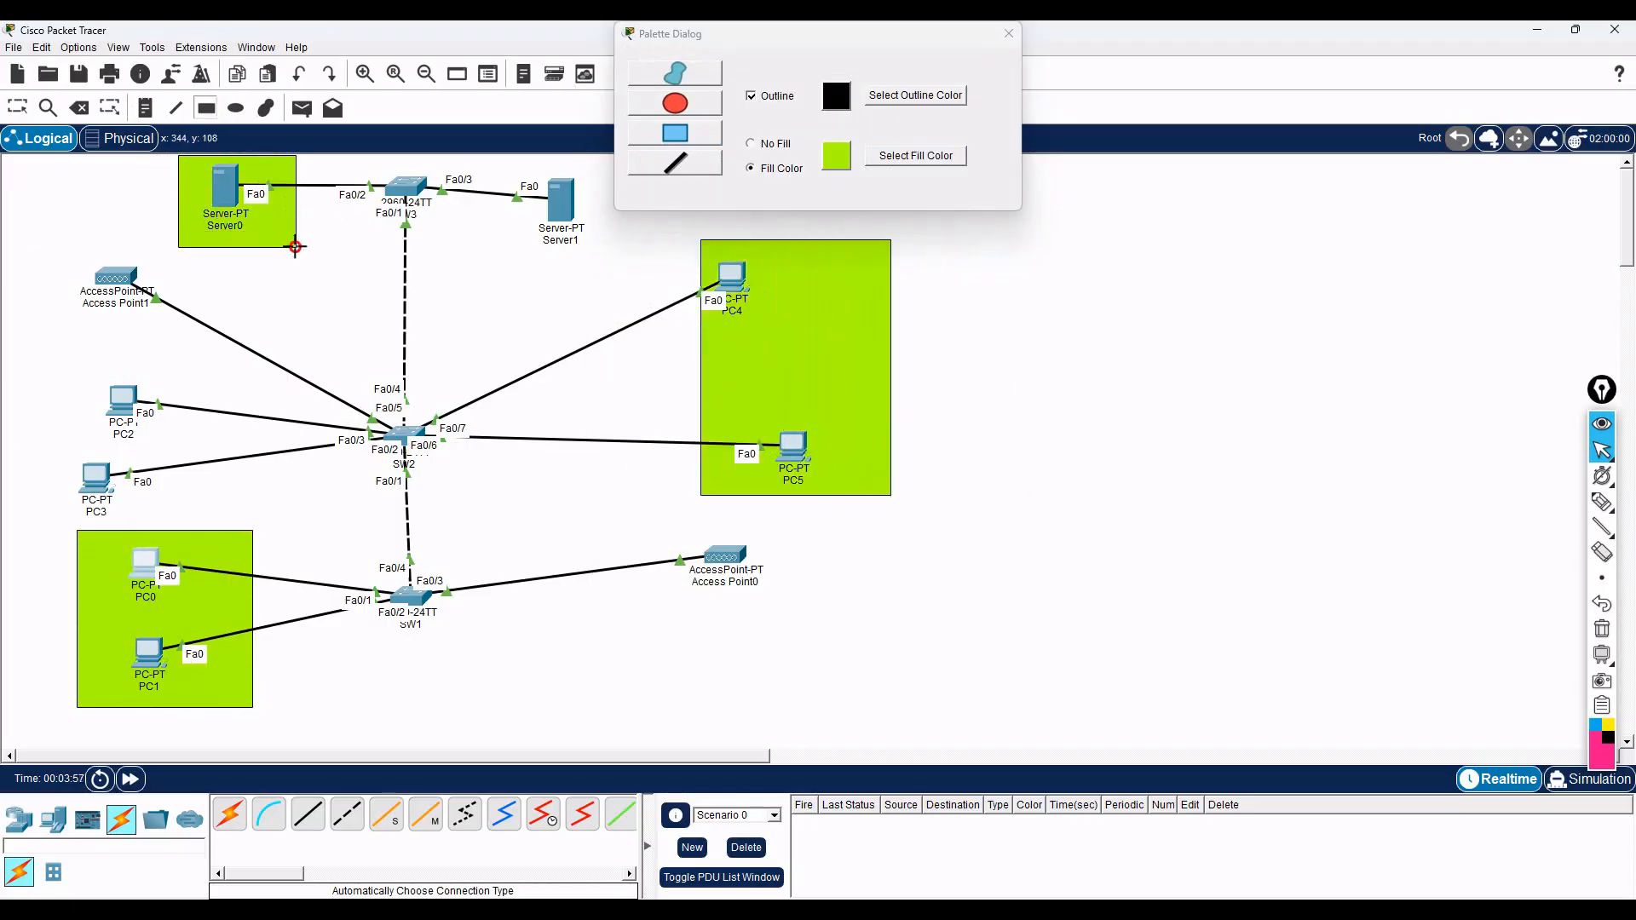
- Change the fill colour to light cyan and draw rectangles around Access Point0 and Access Point1
{"action": "left_click", "coordinate": [925, 158]}
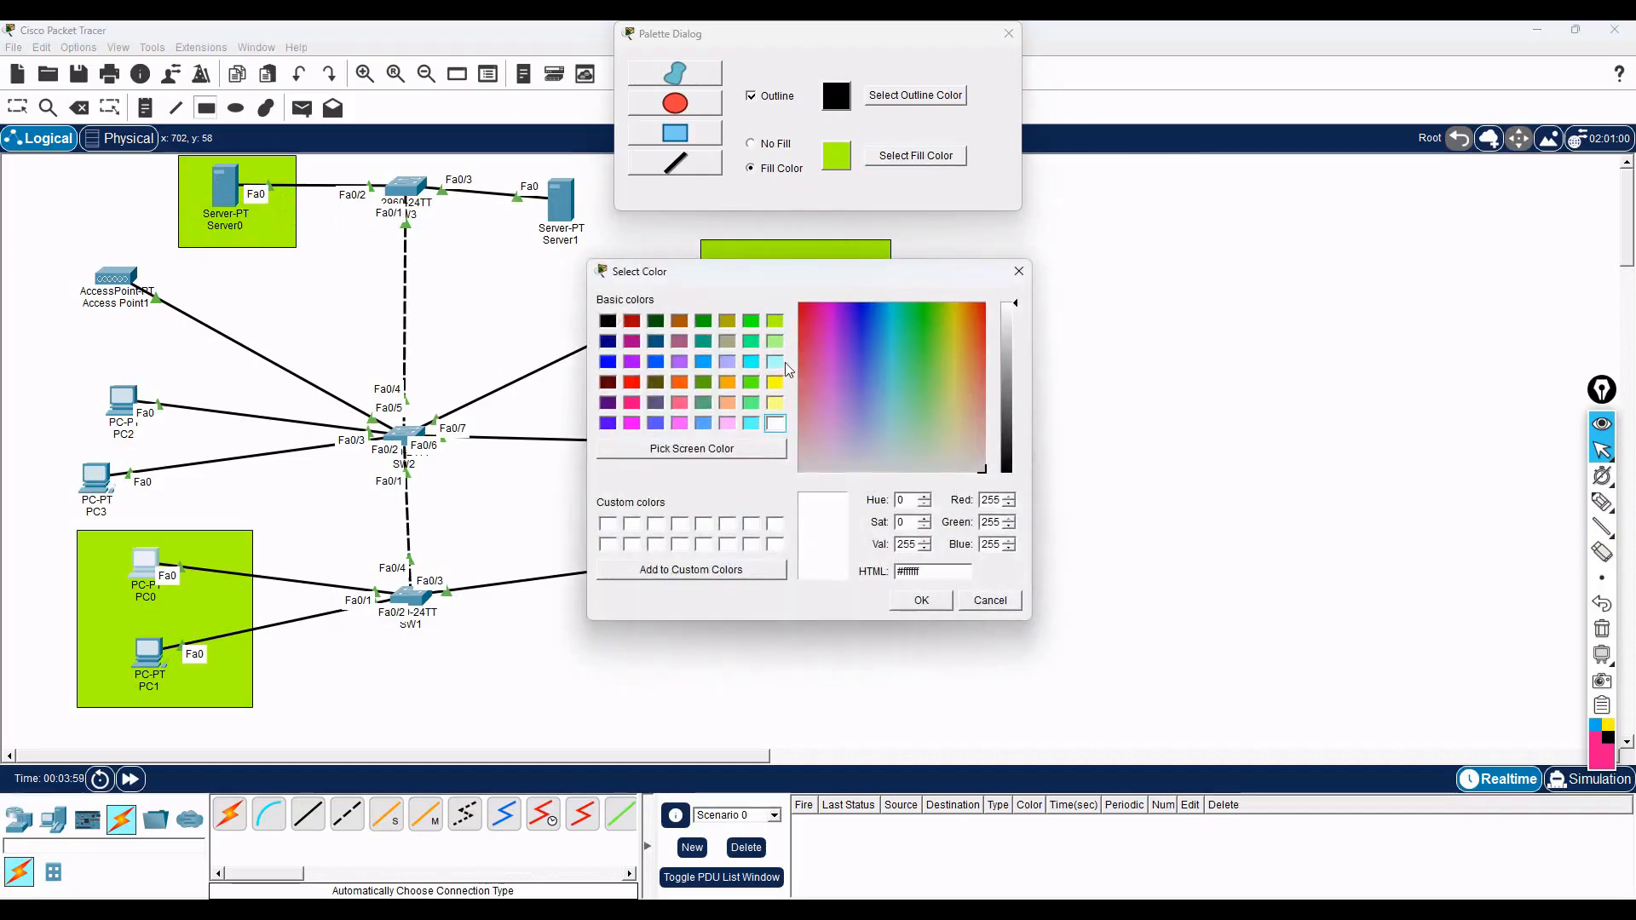
{"action": "left_click", "coordinate": [777, 363]}
{"action": "left_click", "coordinate": [934, 600]}
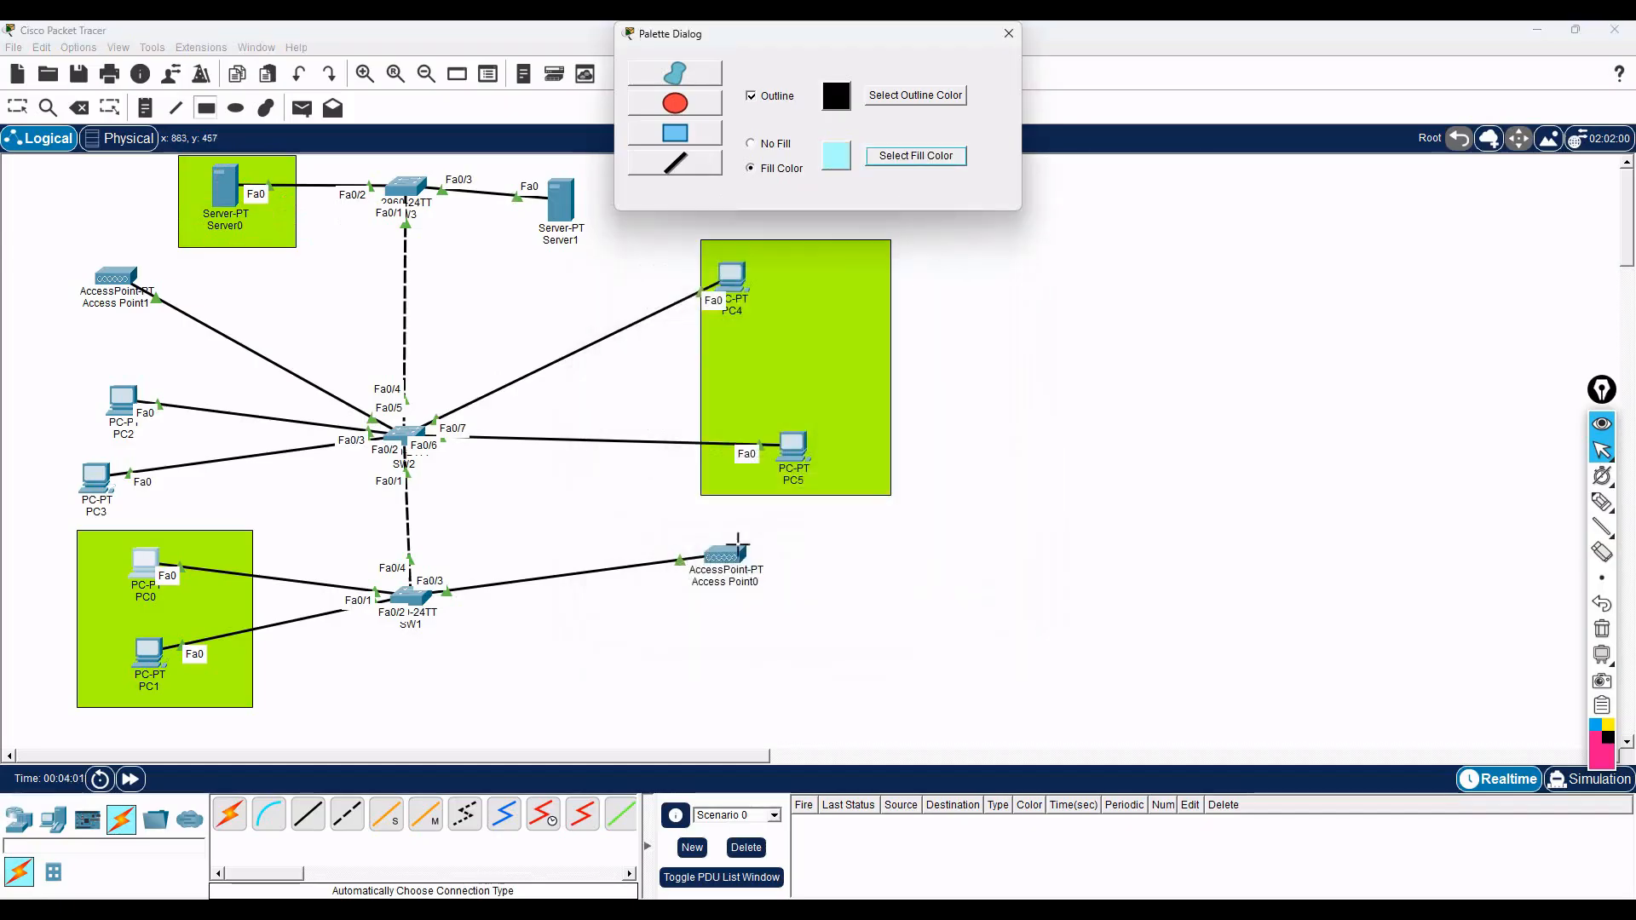
{"action": "left_click_drag", "start_coordinate": [620, 507], "coordinate": [902, 727]}
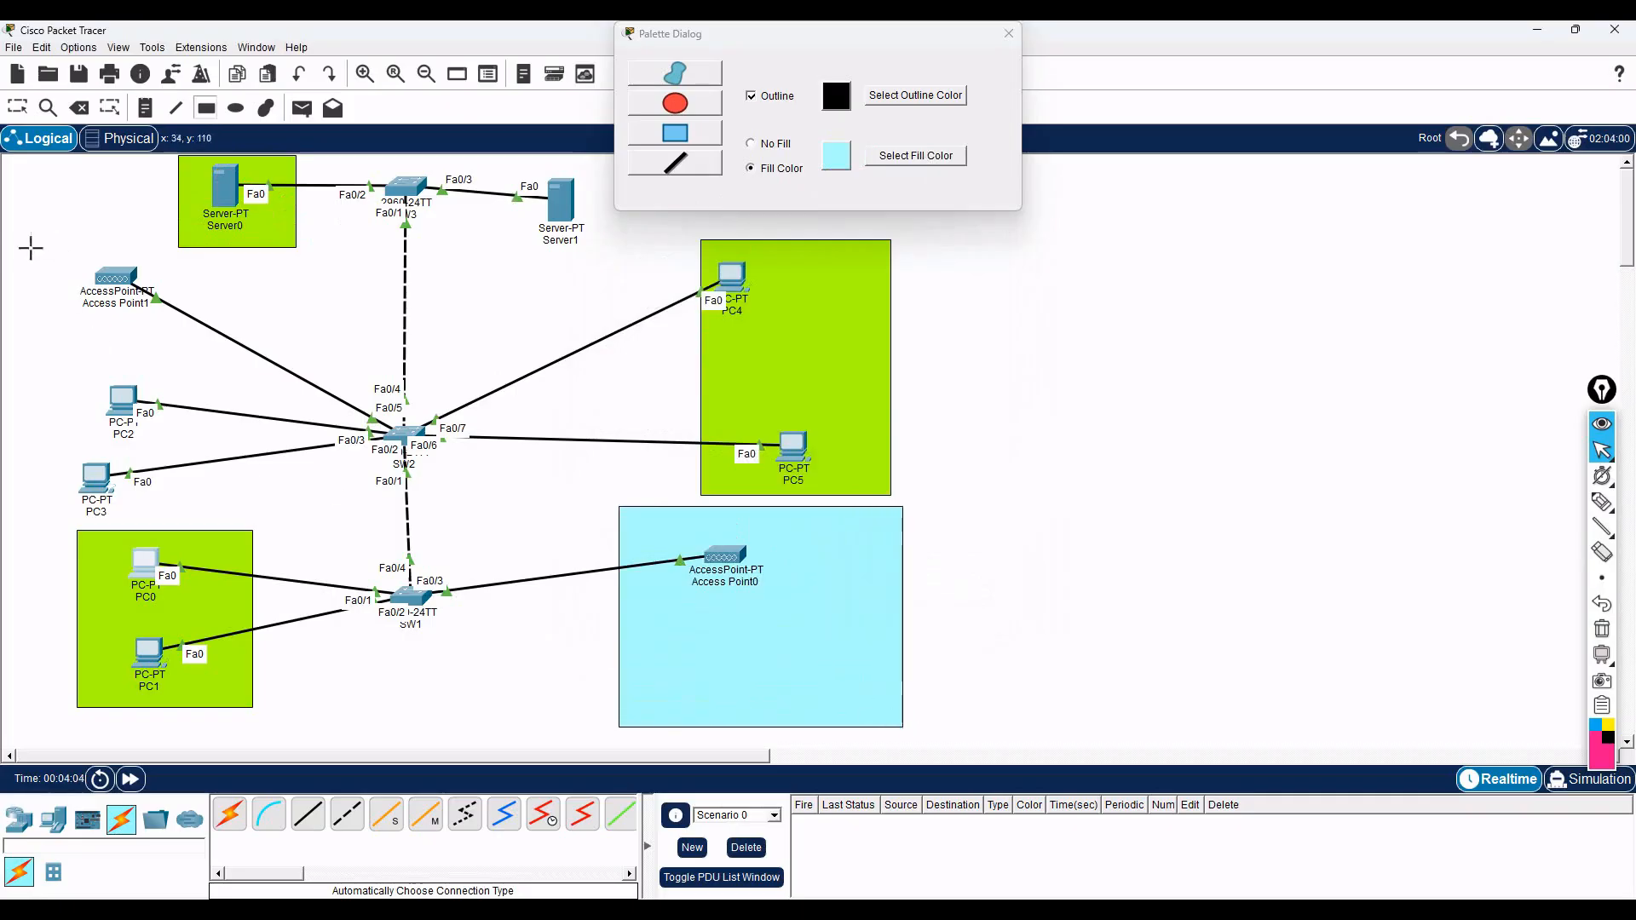
{"action": "left_click_drag", "start_coordinate": [8, 242], "coordinate": [217, 388]}
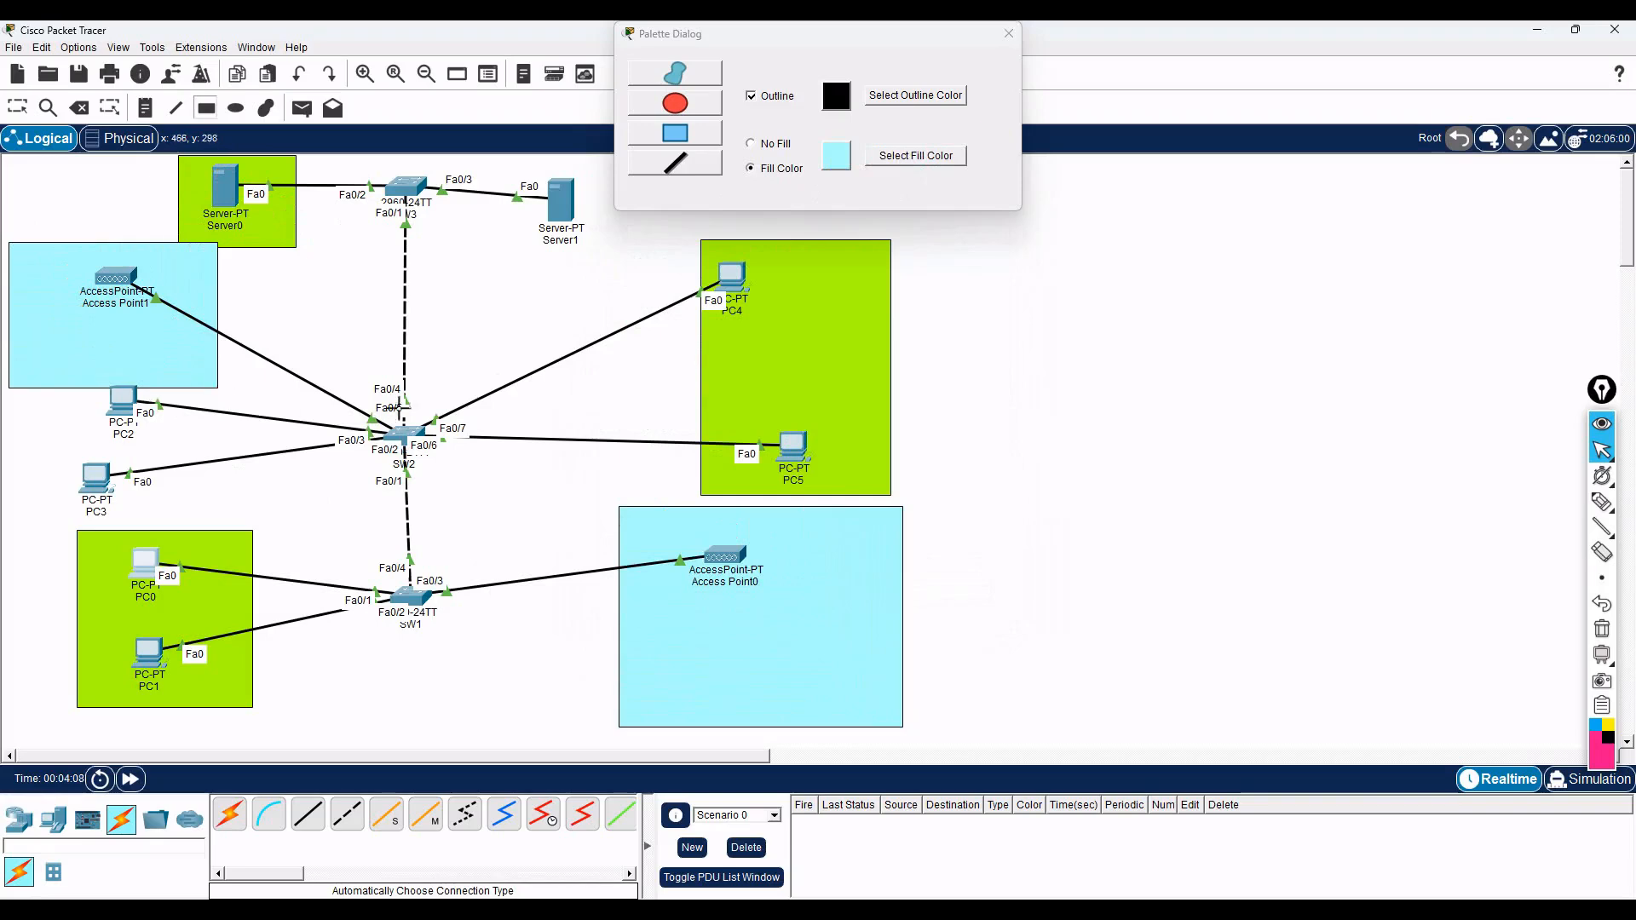
- Set the fill colour to yellow (#ffff00), draw rectangles around PC2 and PC3 and around Server1, and close the drawing palette
{"action": "left_click", "coordinate": [895, 156]}
{"action": "left_click", "coordinate": [774, 383]}
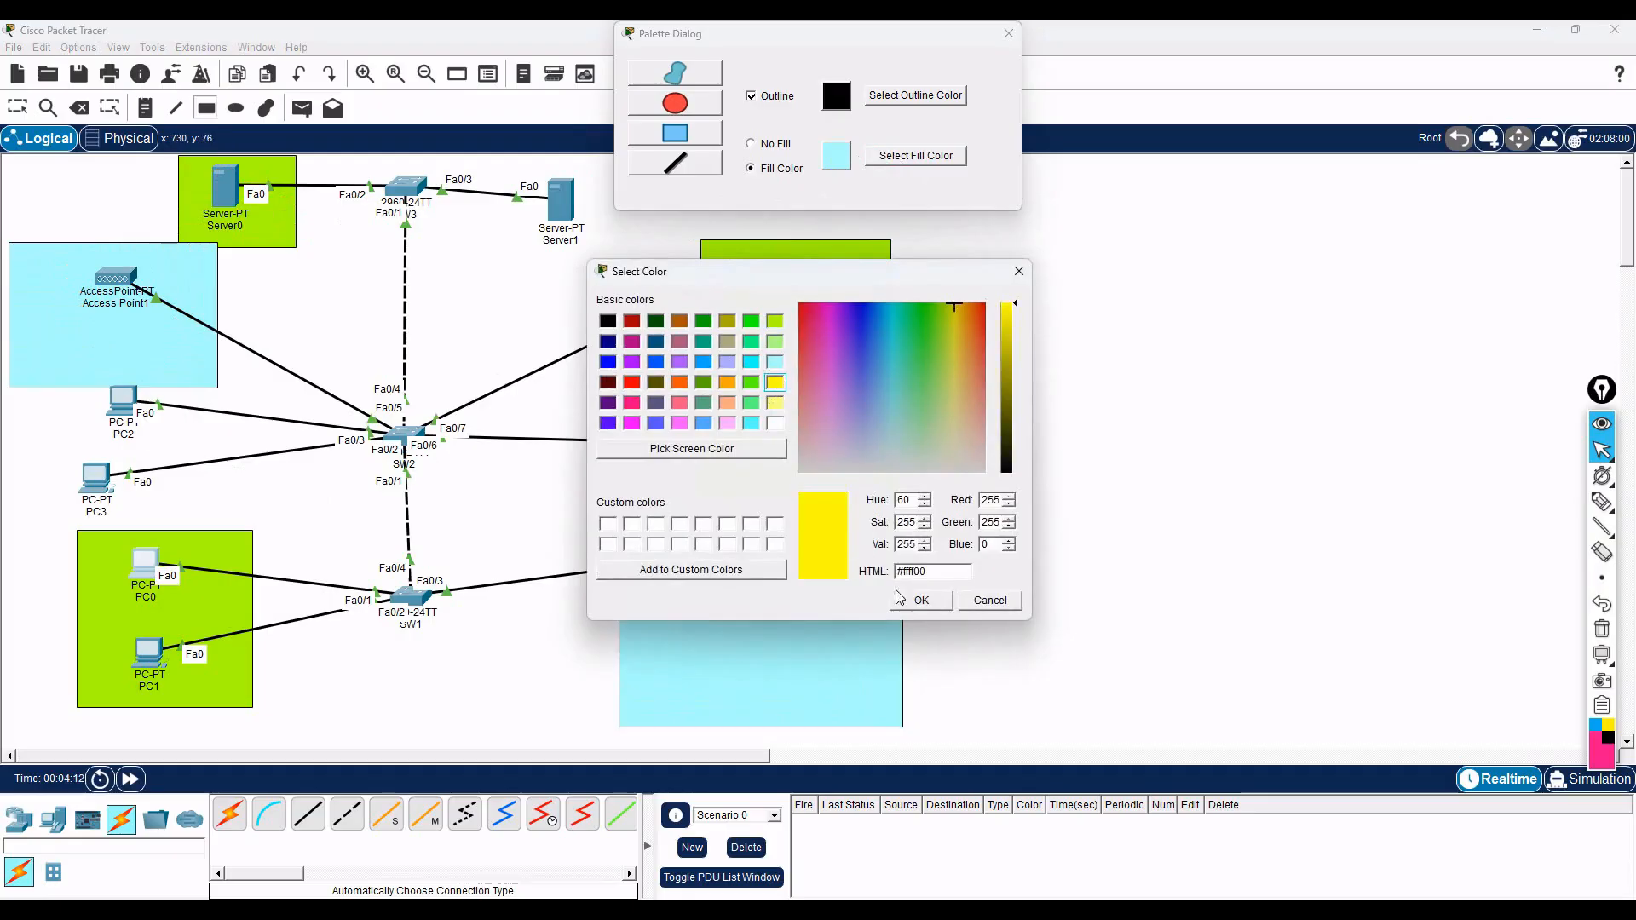
{"action": "left_click", "coordinate": [921, 599]}
{"action": "left_click_drag", "start_coordinate": [34, 390], "coordinate": [225, 516]}
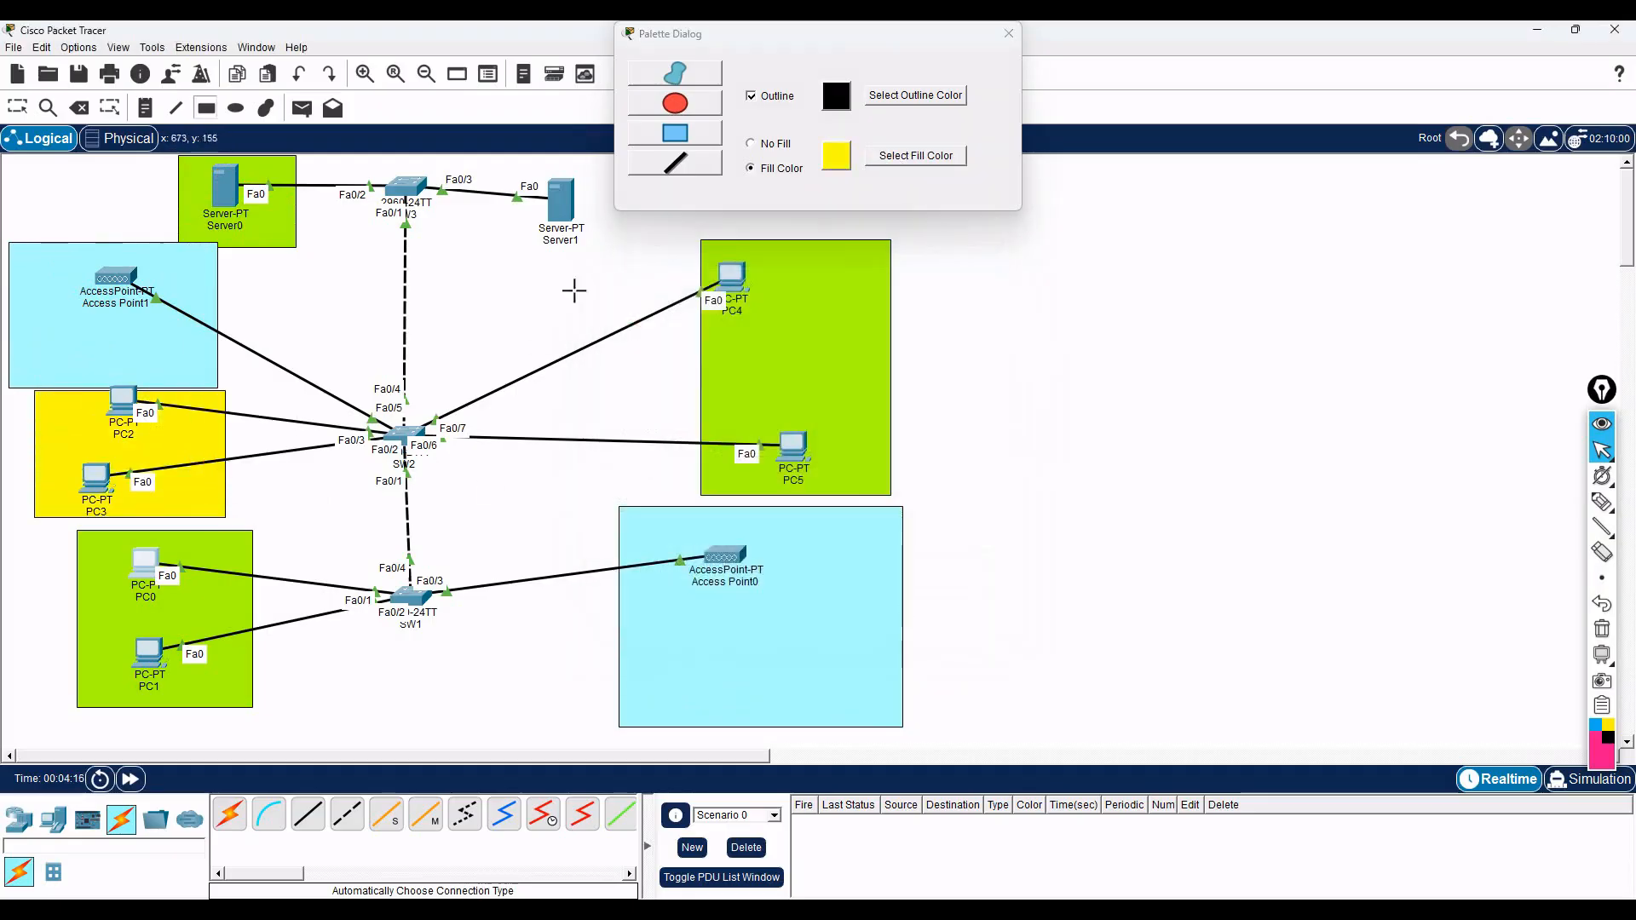
{"action": "left_click_drag", "start_coordinate": [491, 160], "coordinate": [603, 260]}
{"action": "left_click", "coordinate": [1009, 34]}
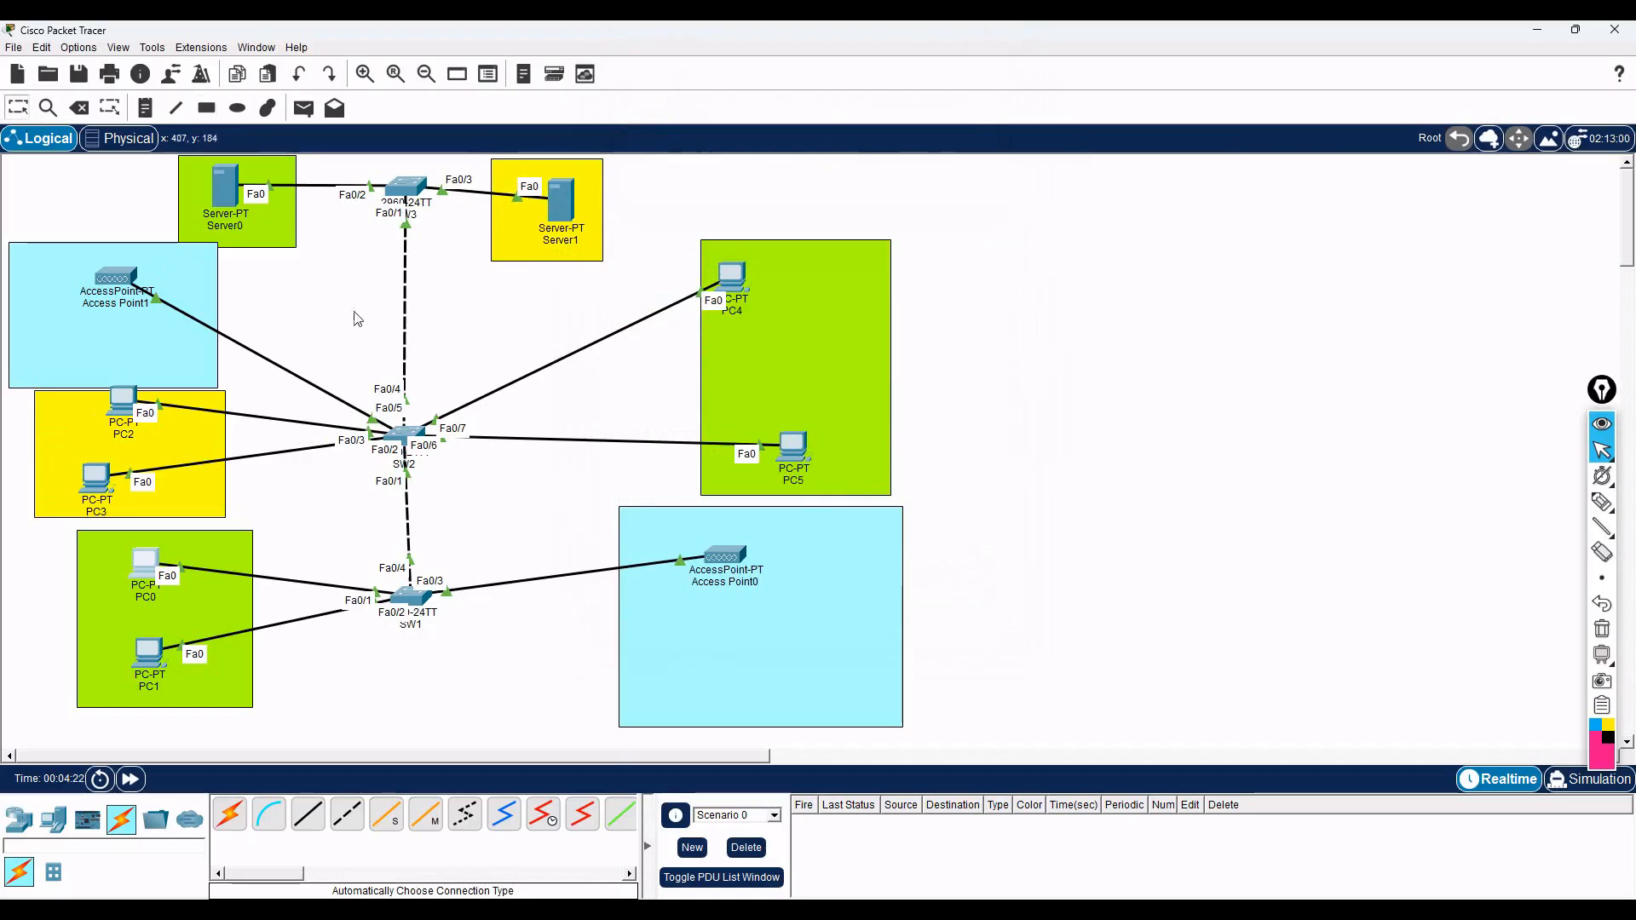
- Shift the Server0, Access Point1 and PC2–PC3 rectangles to separate them, and reposition their devices inside the coloured areas
{"action": "left_click_drag", "start_coordinate": [262, 213], "coordinate": [299, 226]}
{"action": "left_click", "coordinate": [227, 195]}
{"action": "left_click_drag", "start_coordinate": [170, 263], "coordinate": [164, 217]}
{"action": "mouse_move", "coordinate": [45, 300]}
{"action": "left_mouse_down"}
{"action": "mouse_move", "coordinate": [68, 294]}
{"action": "mouse_move", "coordinate": [43, 303]}
{"action": "left_mouse_up"}
{"action": "left_click_drag", "start_coordinate": [47, 465], "coordinate": [20, 438]}
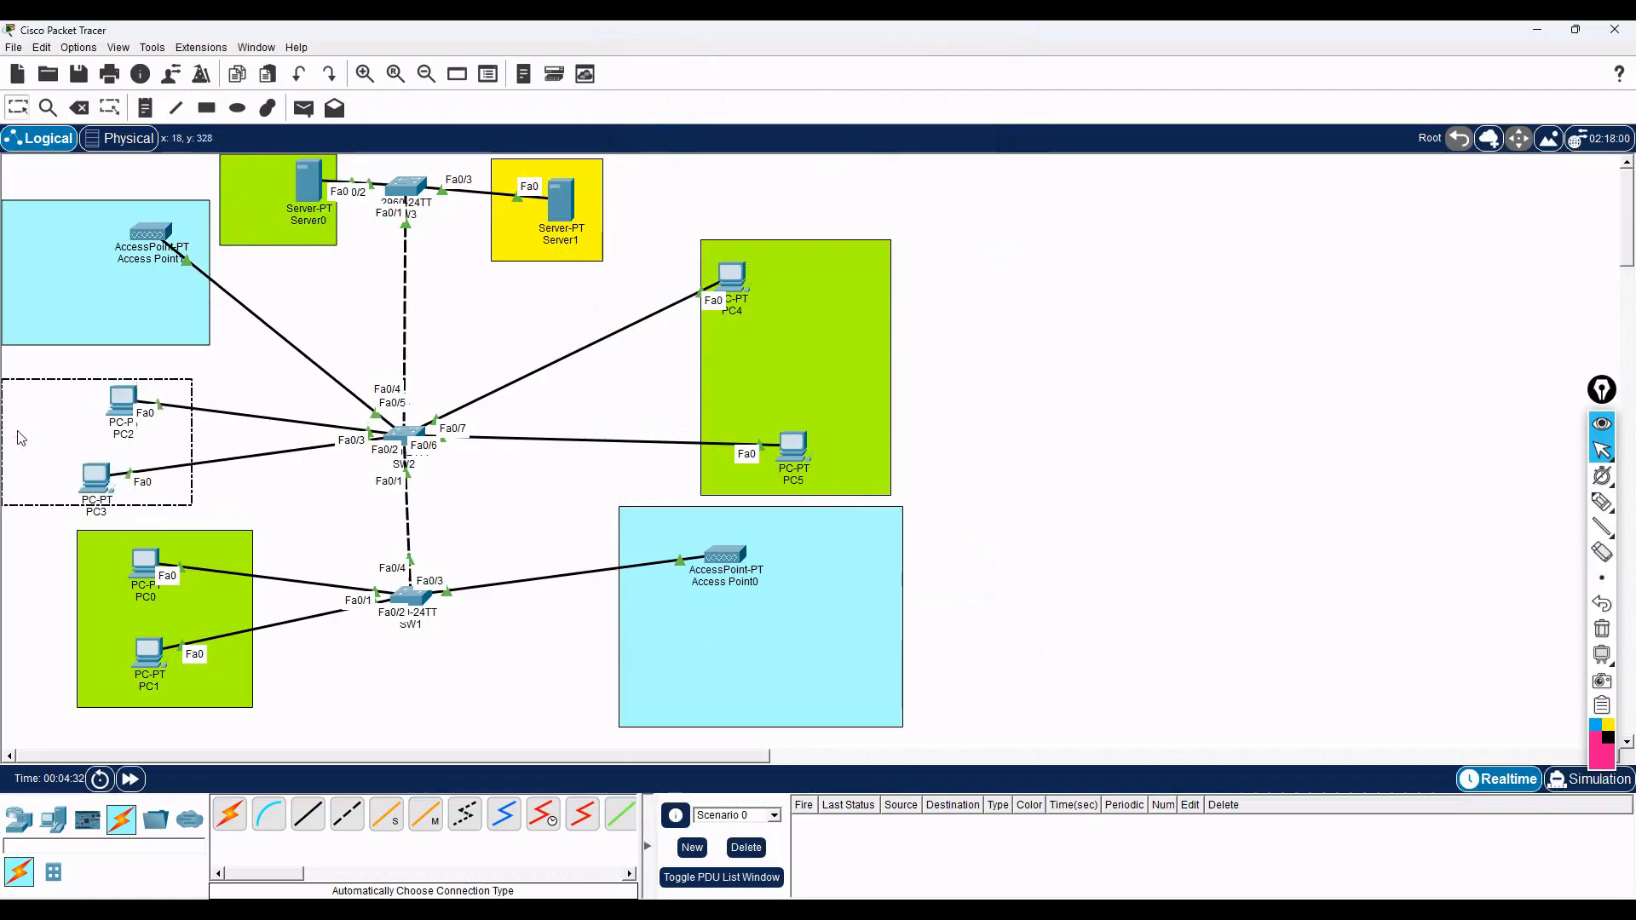
{"action": "left_click_drag", "start_coordinate": [91, 480], "coordinate": [99, 462]}
{"action": "left_click_drag", "start_coordinate": [119, 400], "coordinate": [132, 399]}
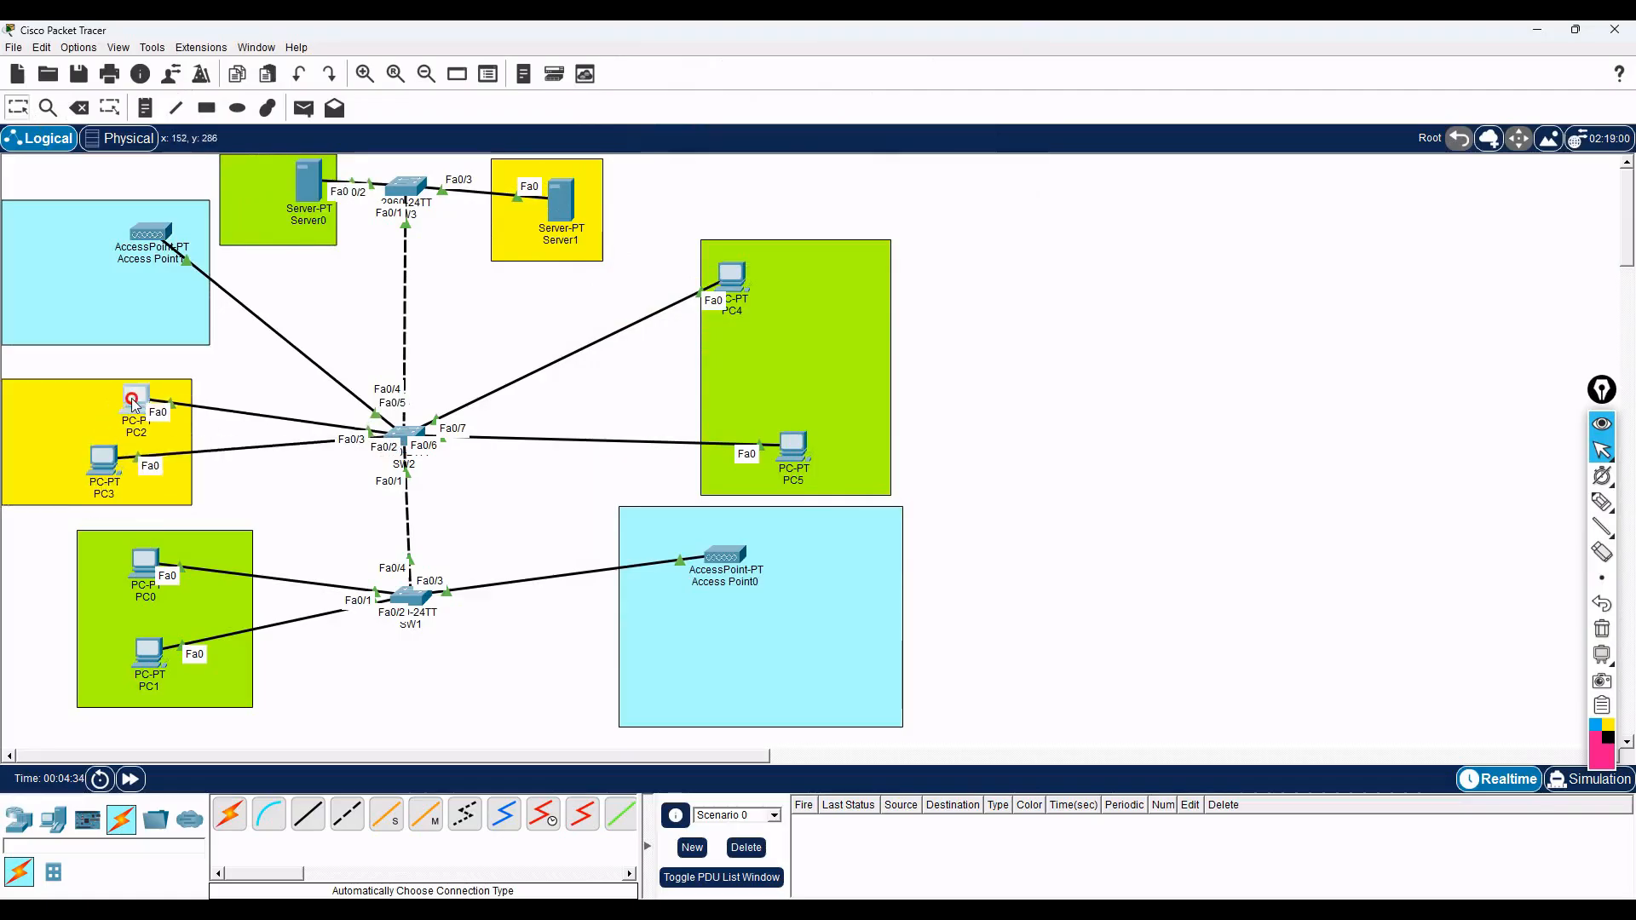
- Move Access Point0, PC4 and PC5 farther inside their coloured rectangles, and lower SW1 slightly
{"action": "left_click_drag", "start_coordinate": [729, 571], "coordinate": [750, 584]}
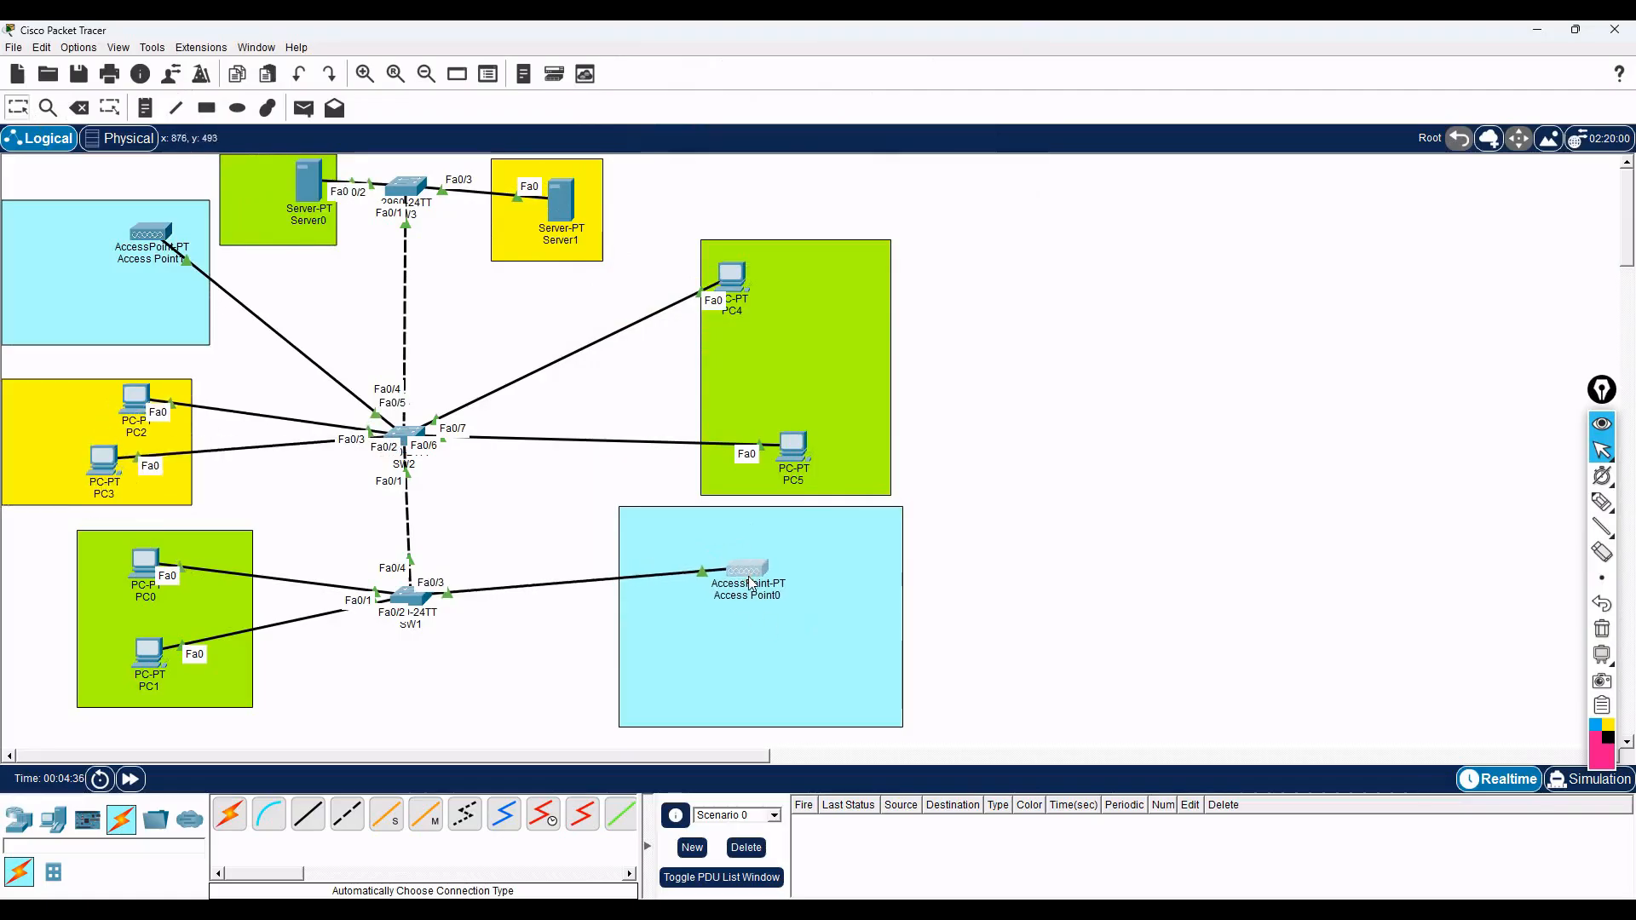
{"action": "left_click_drag", "start_coordinate": [744, 284], "coordinate": [795, 301]}
{"action": "left_click_drag", "start_coordinate": [793, 462], "coordinate": [815, 420]}
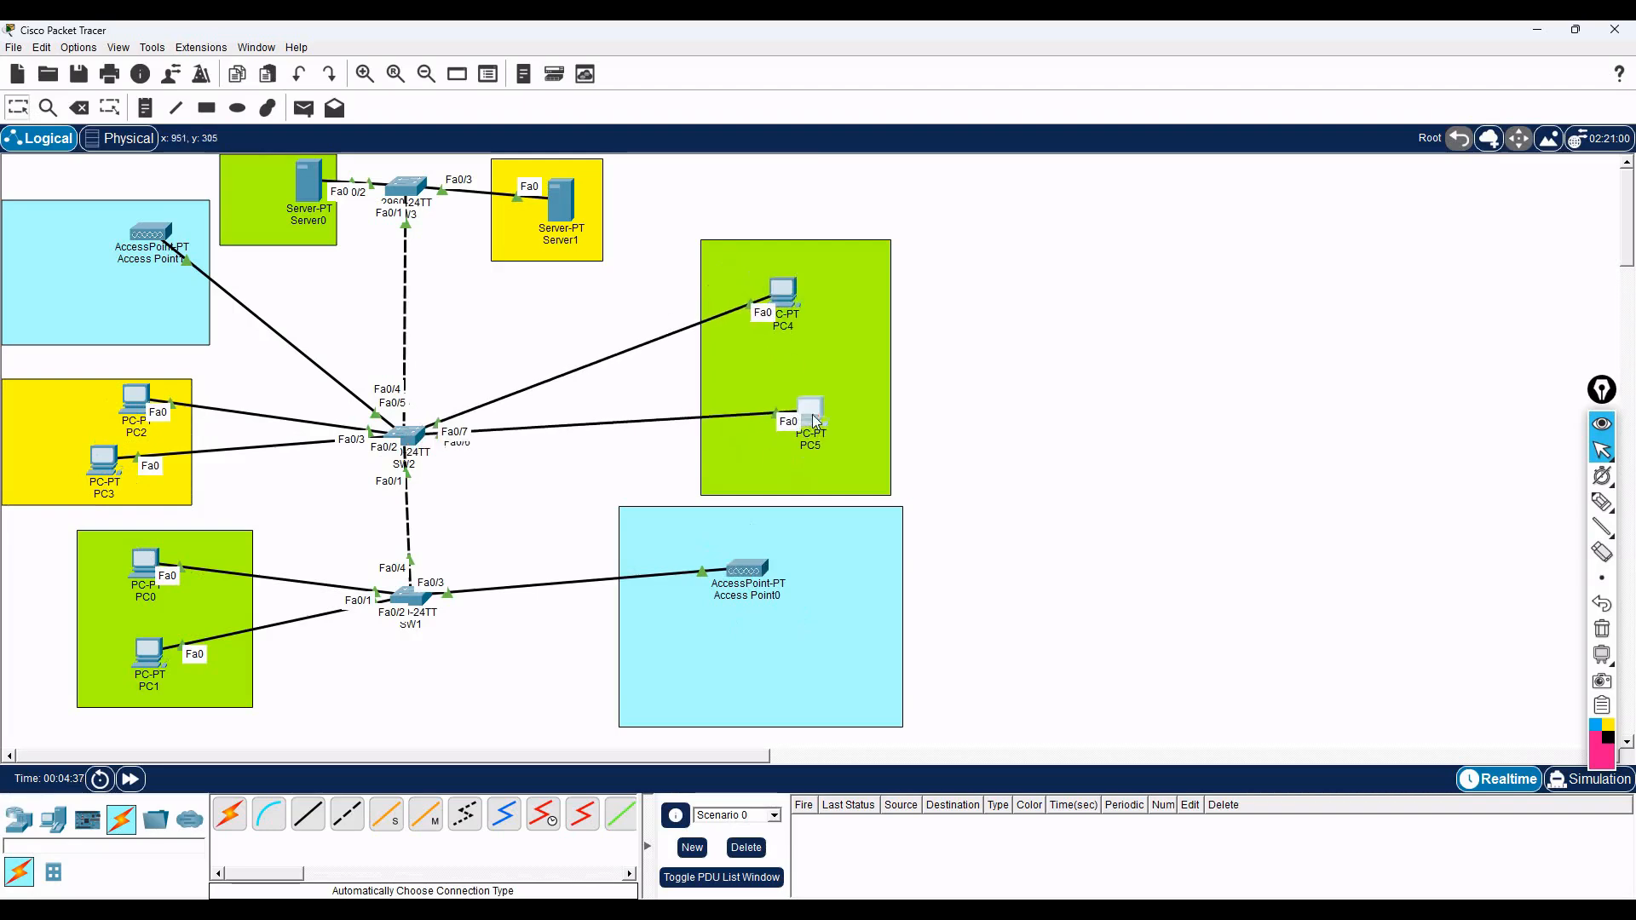
{"action": "left_click_drag", "start_coordinate": [413, 600], "coordinate": [410, 613]}
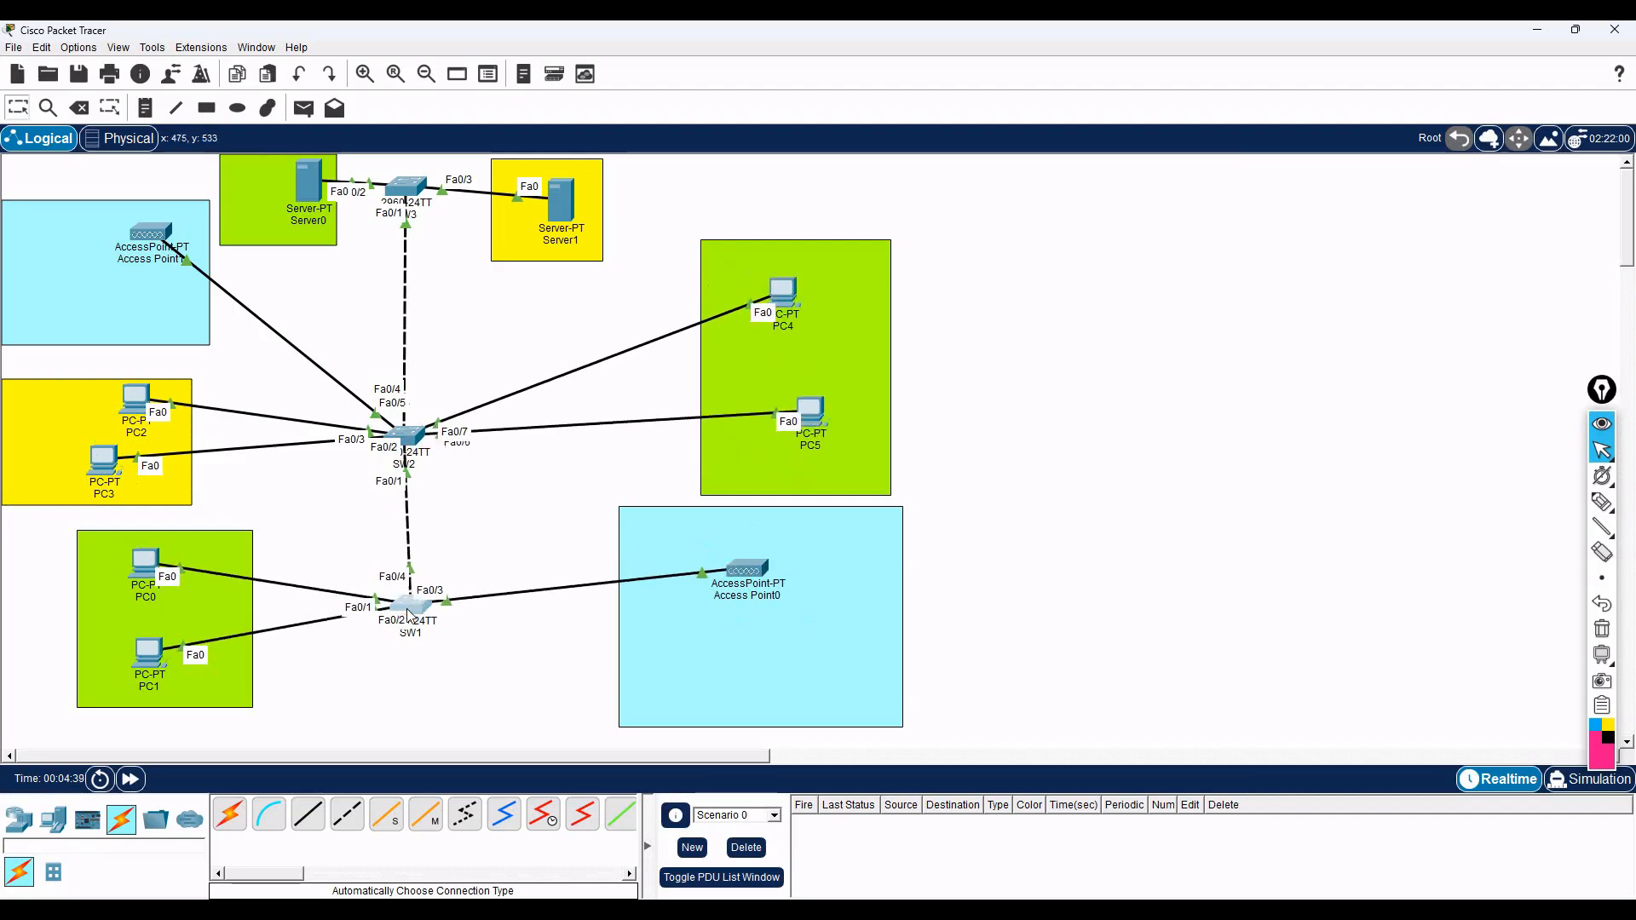
- Start adding a text note to the green area around PC0 and PC1
{"action": "left_click", "coordinate": [150, 108]}
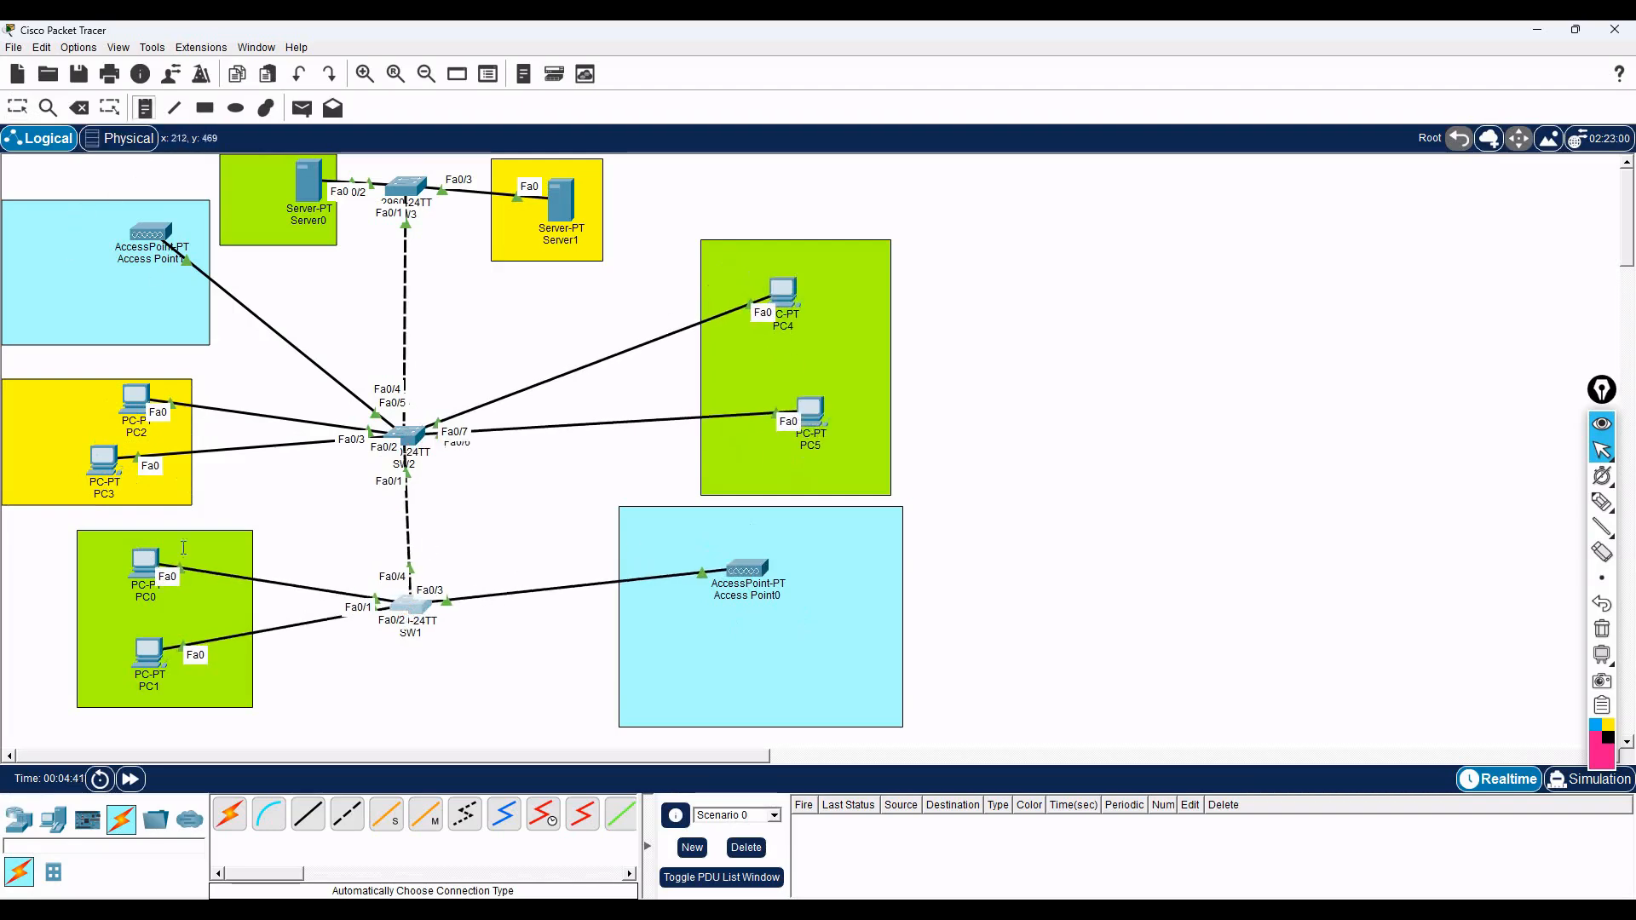